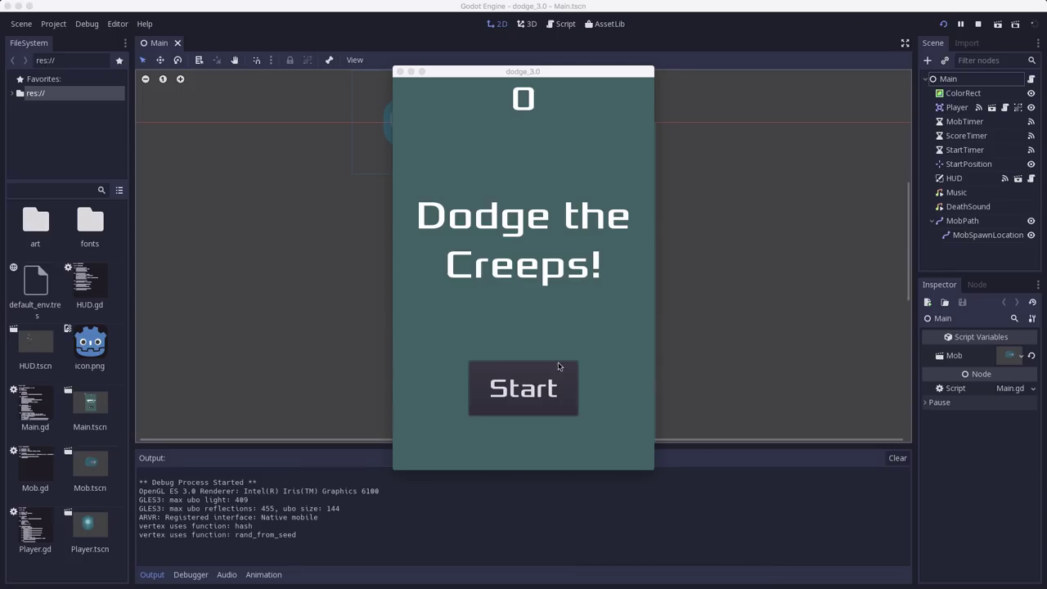
# Start a Dodge the Creeps round and dodge the mobs with the arrow keys until Game Over.
pyautogui.click(526, 392)
pyautogui.click(526, 392)
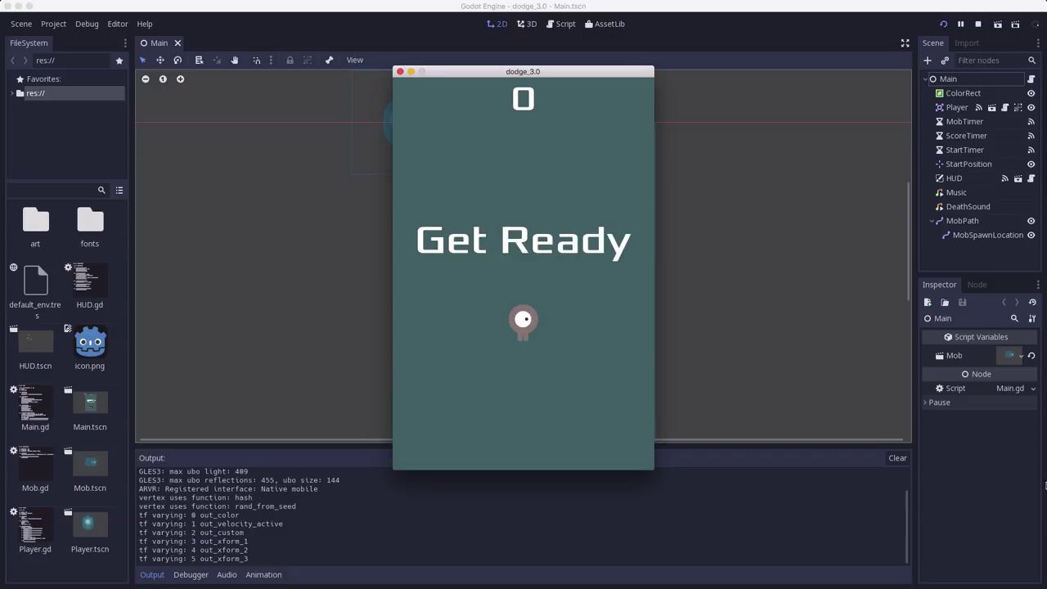
pyautogui.press('Up')
pyautogui.press('Right')
pyautogui.press('Down')
pyautogui.press('Left')
pyautogui.press('Up')
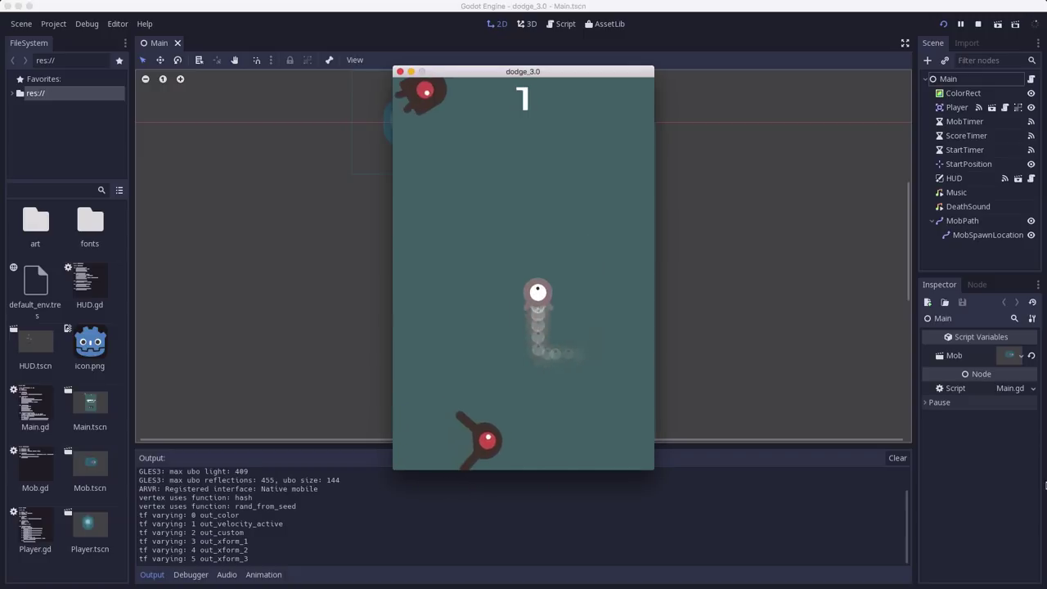
pyautogui.press('Left')
pyautogui.press('Right')
pyautogui.press('Down')
pyautogui.press('Left')
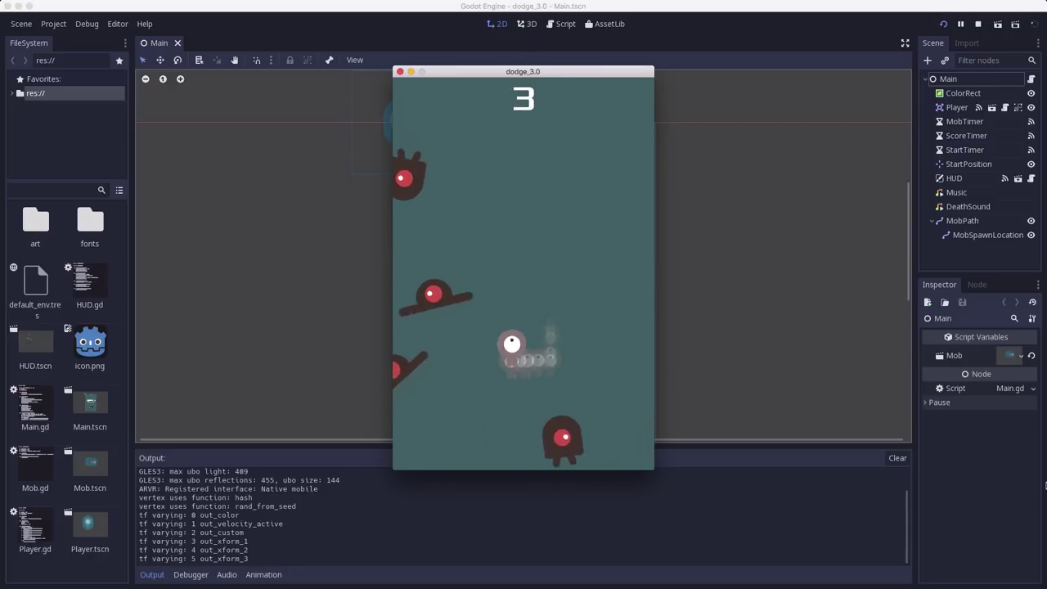
pyautogui.press('Right')
pyautogui.press('Left')
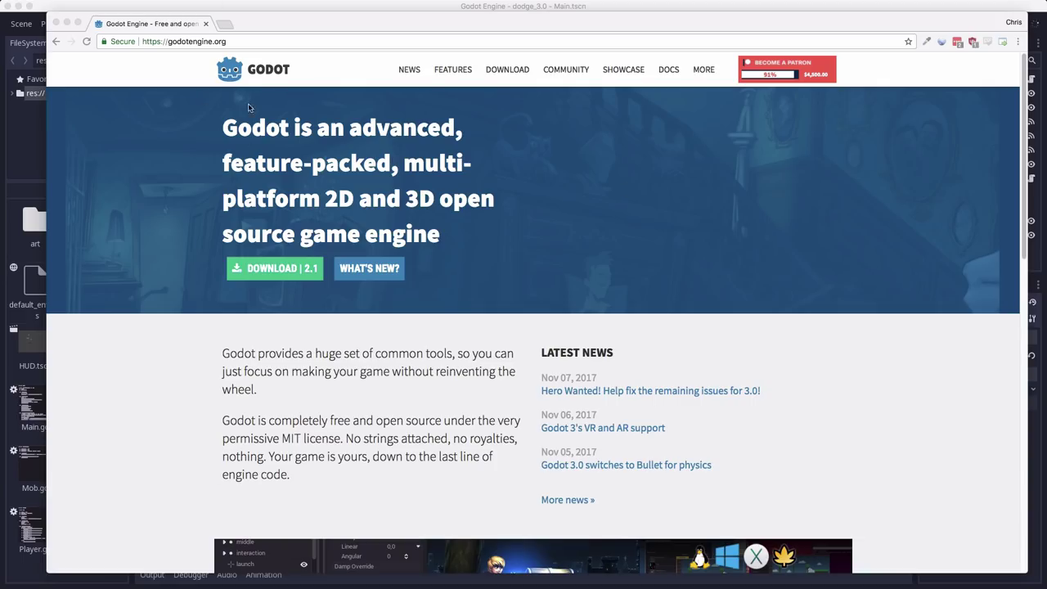
# Open the godotengine.org Download page listing the 2.1.4-stable builds.
pyautogui.click(525, 75)
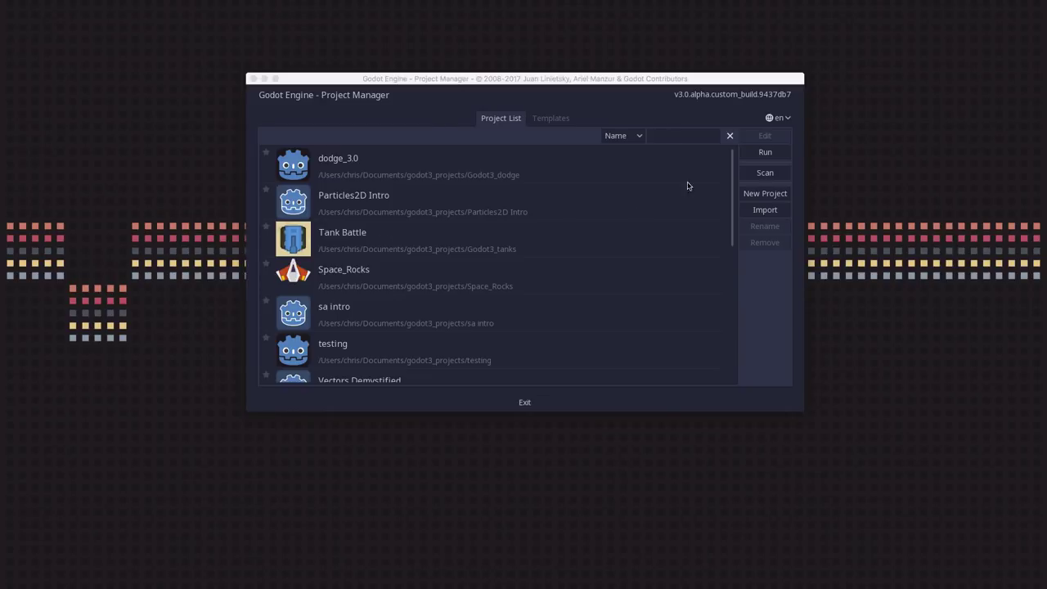
# Create a new project named 'Dodge Tutorial' in its own newly made folder.
pyautogui.click(783, 199)
pyautogui.click(783, 200)
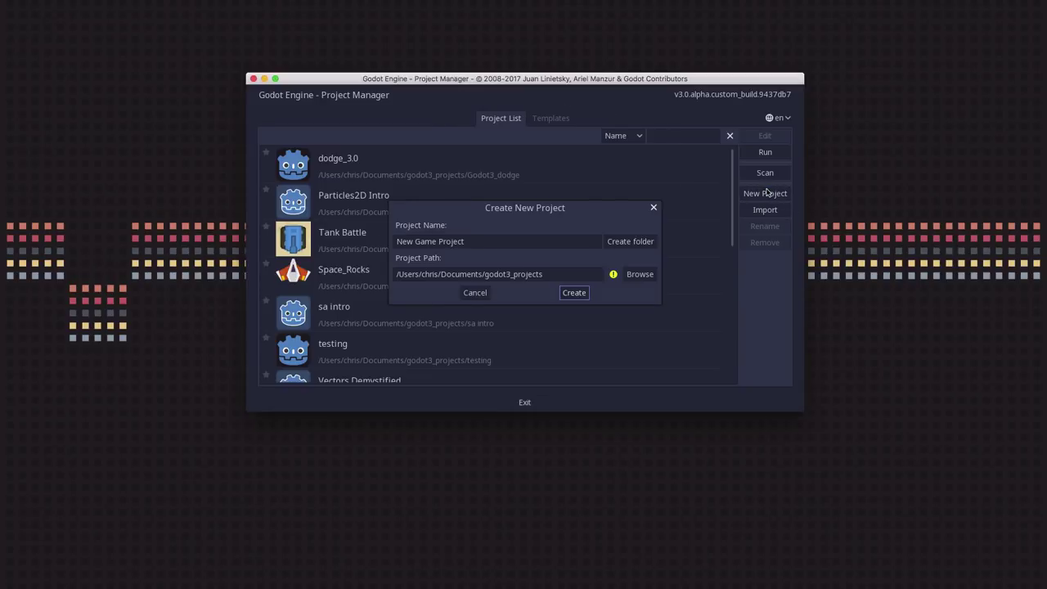
pyautogui.moveTo(551, 246); pyautogui.dragTo(389, 242)
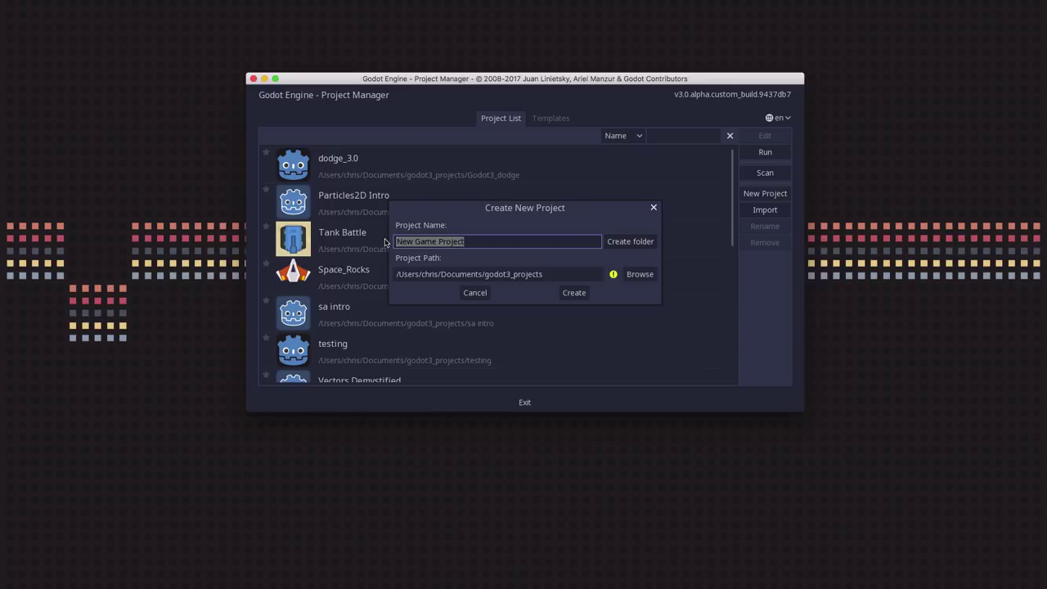
pyautogui.write('Dodge Tutorial')
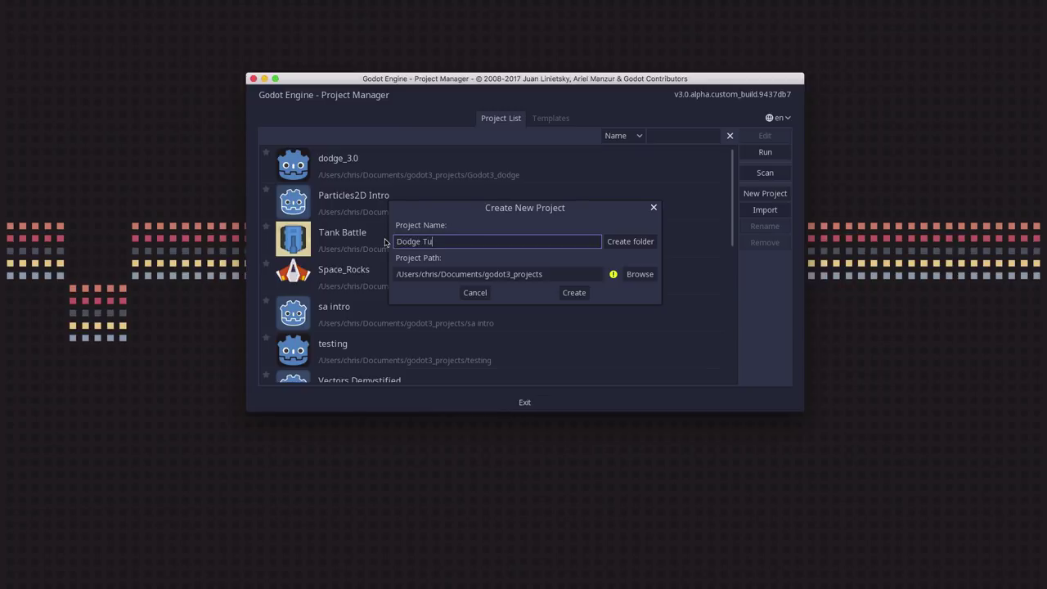
pyautogui.click(643, 242)
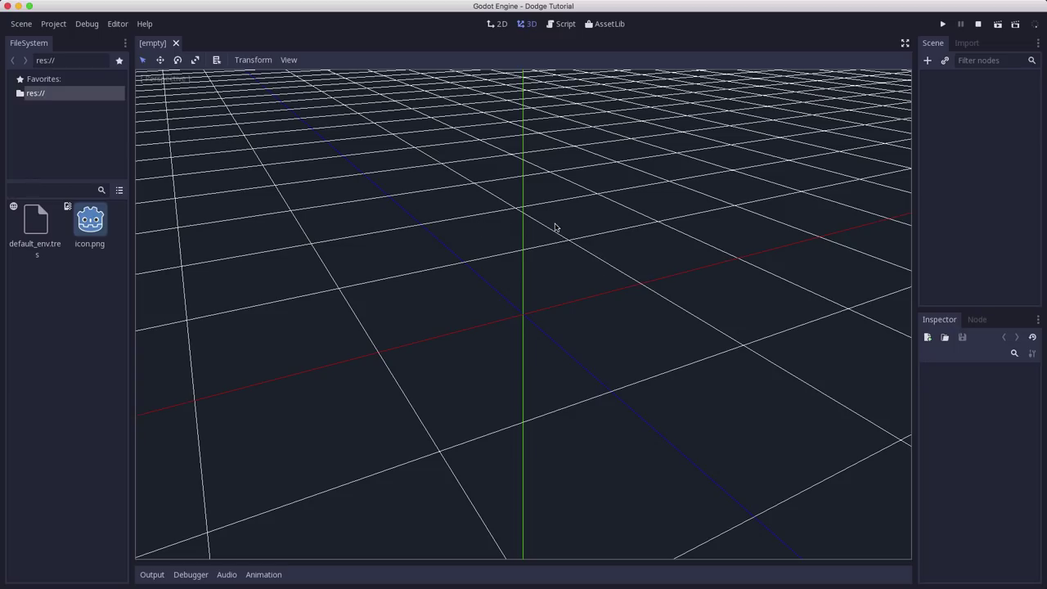
# Switch to the Your First Game docs and scroll down to the Project Setup section.
pyautogui.press('super+Tab')
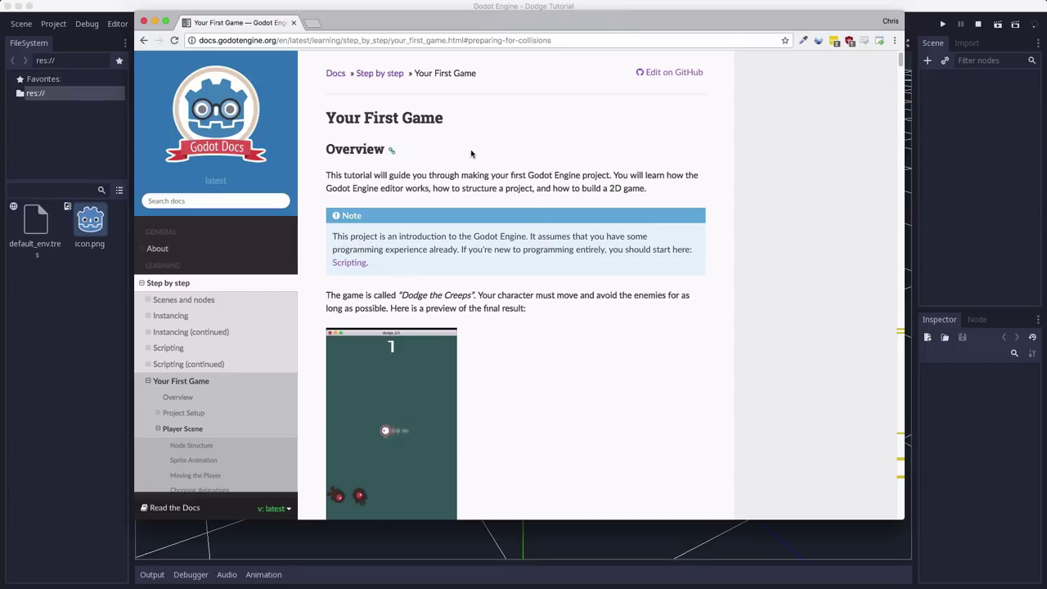
pyautogui.scroll(-3, 486, 324)
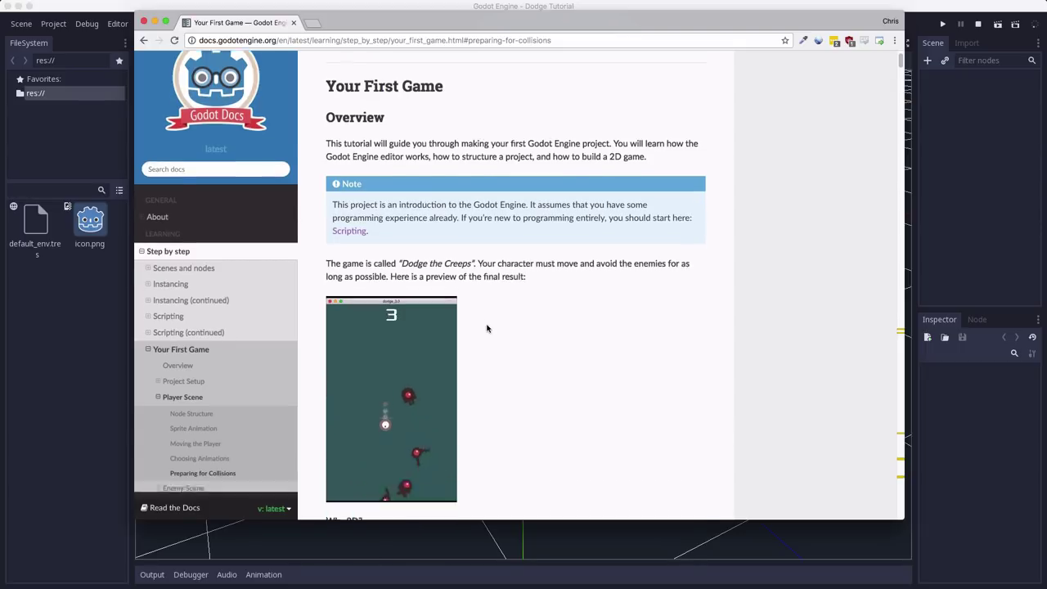
pyautogui.scroll(-2, 486, 327)
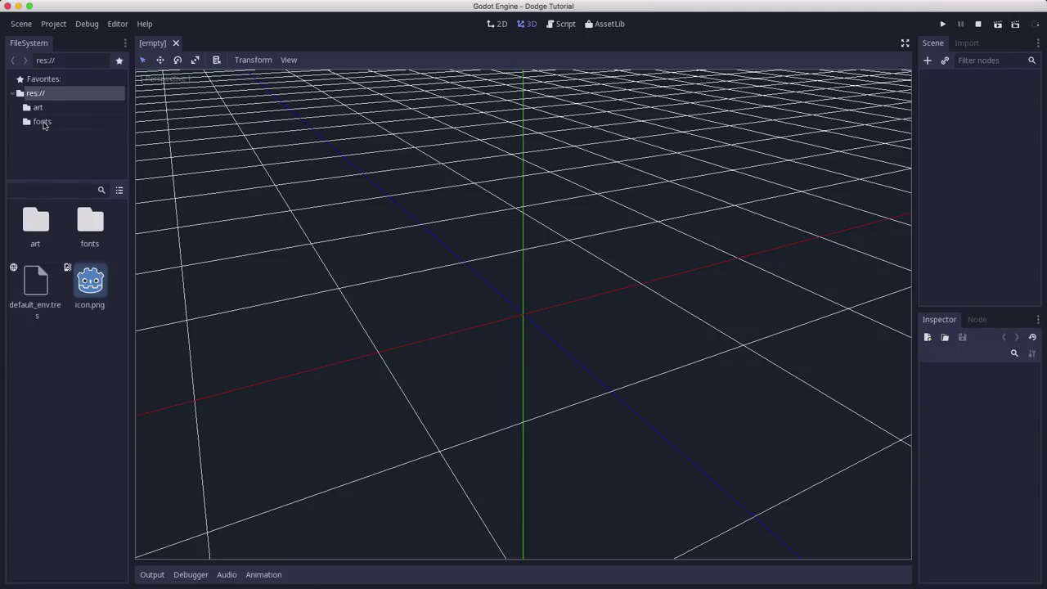
# Browse the imported art and fonts folders in the FileSystem dock, then return to res://.
pyautogui.click(44, 110)
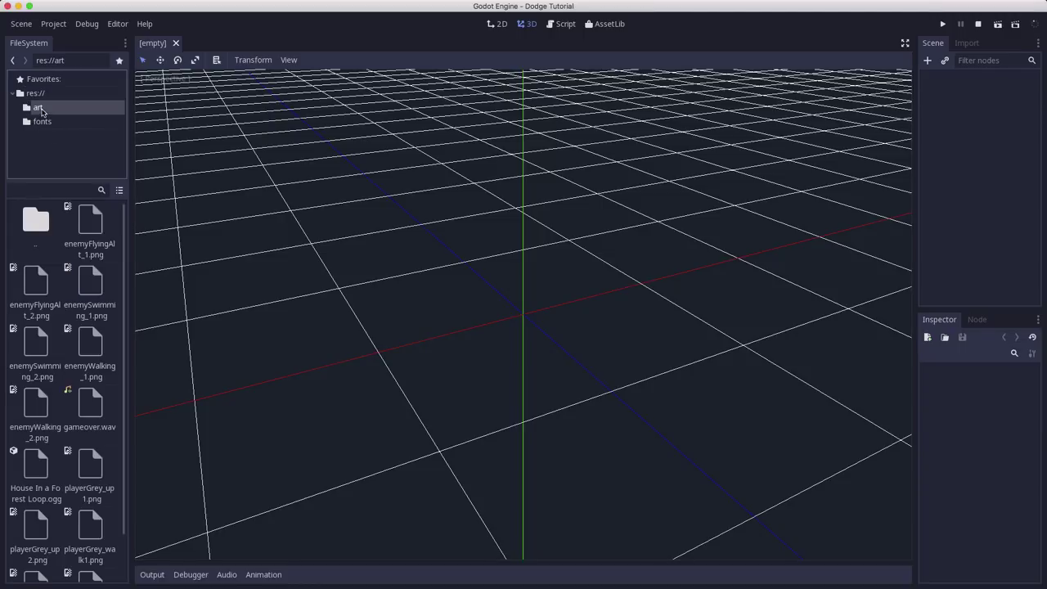
pyautogui.scroll(-2, 99, 367)
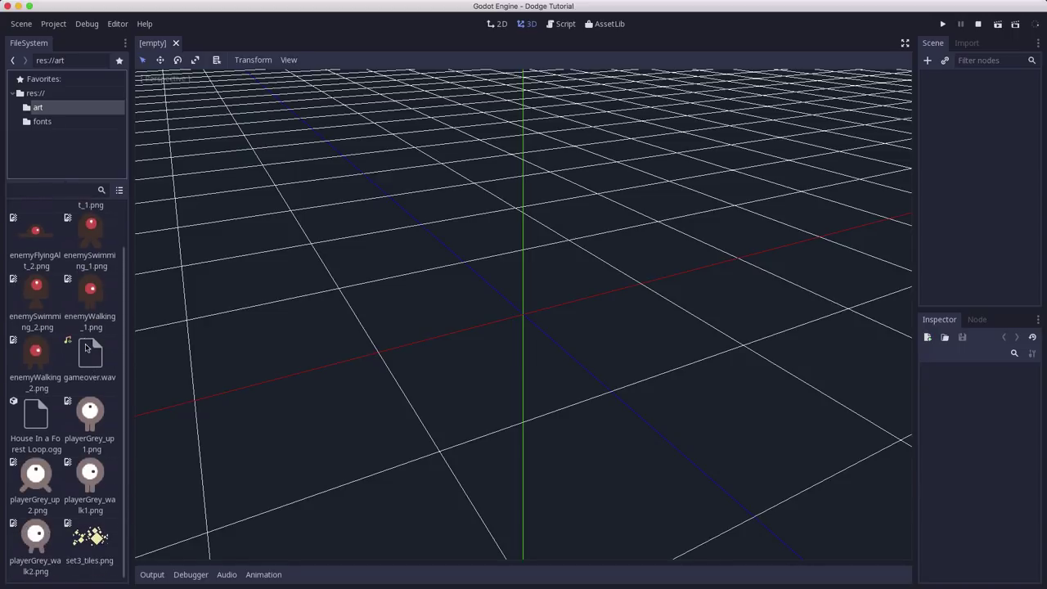
pyautogui.scroll(2, 89, 351)
pyautogui.click(43, 123)
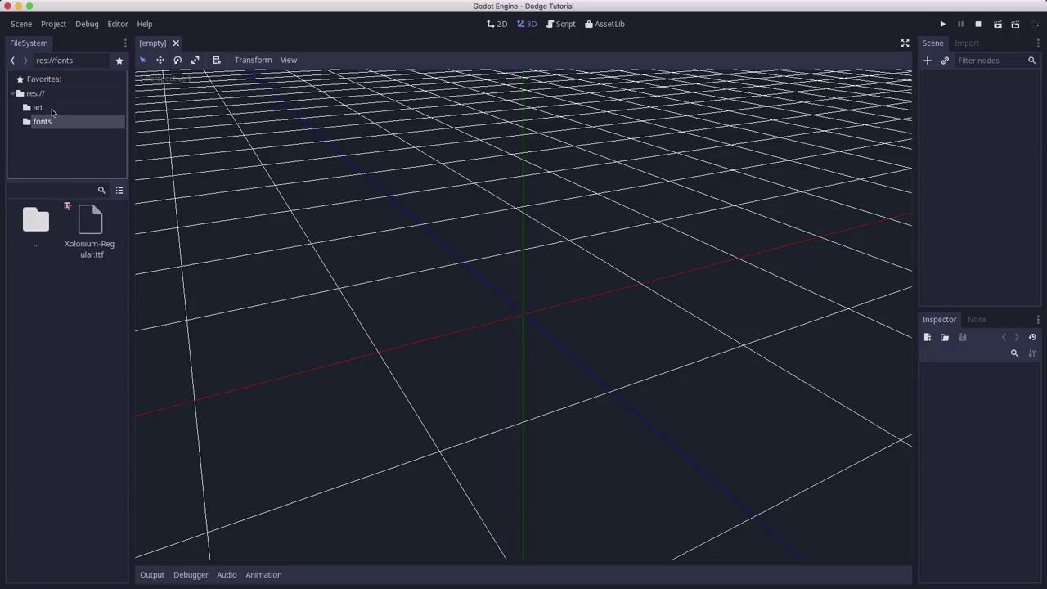
pyautogui.click(63, 94)
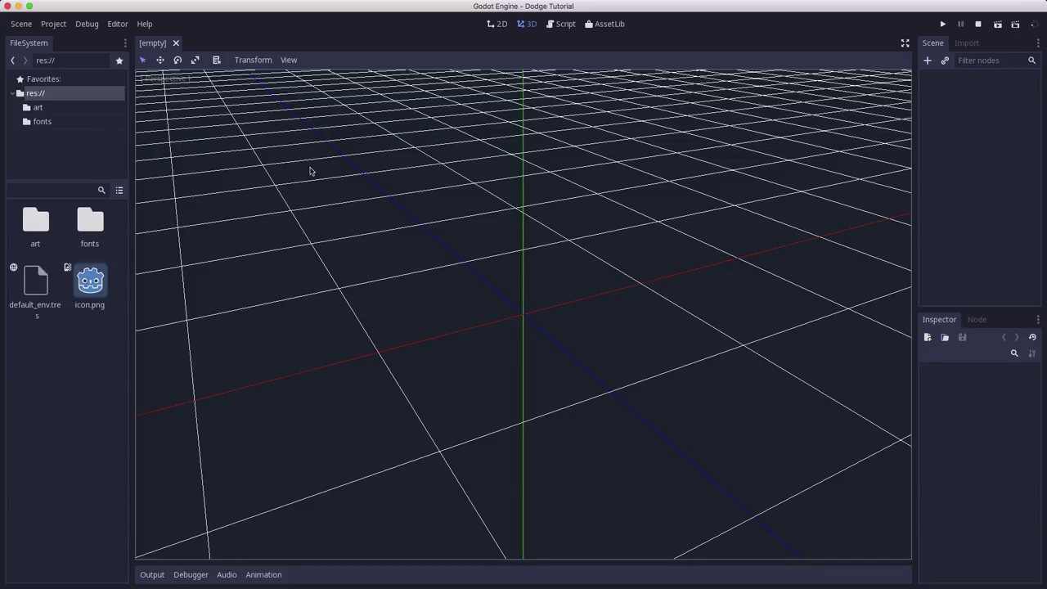
pyautogui.click(54, 24)
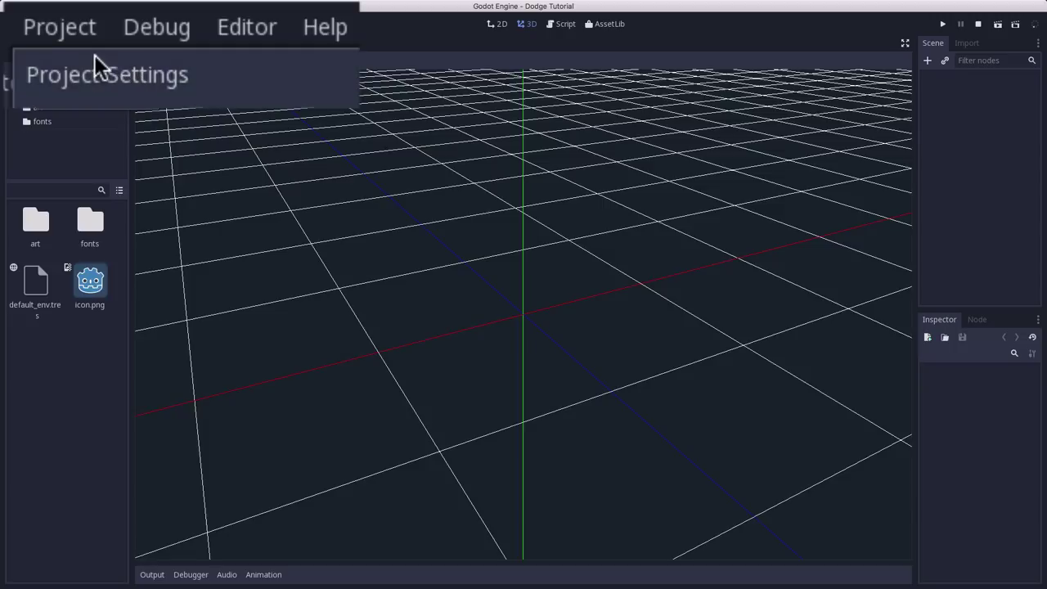
# Set Display > Window width to 480 and height to 720 in Project Settings.
pyautogui.click(66, 40)
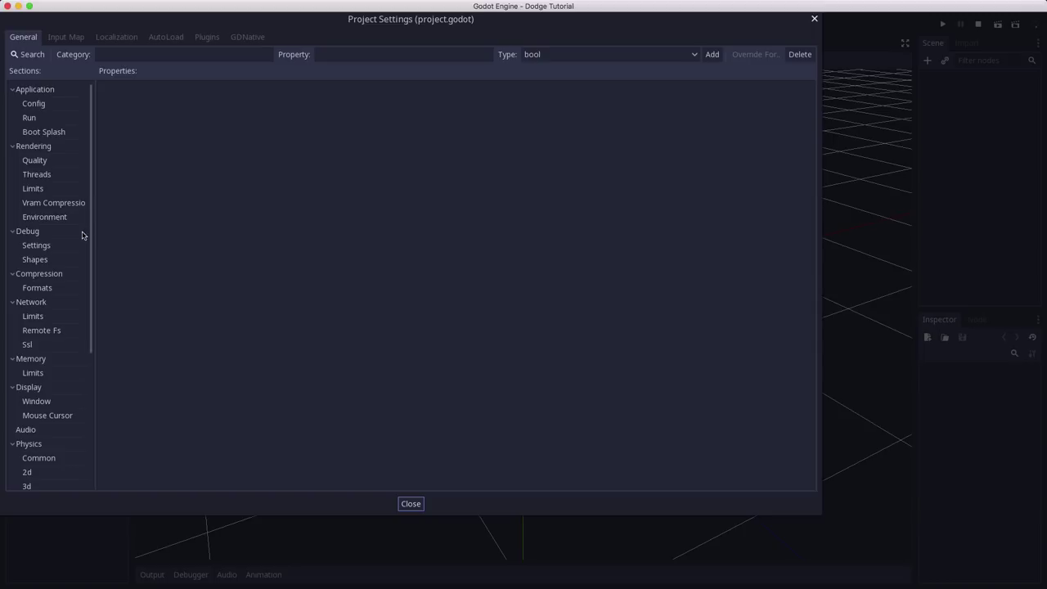
pyautogui.click(36, 401)
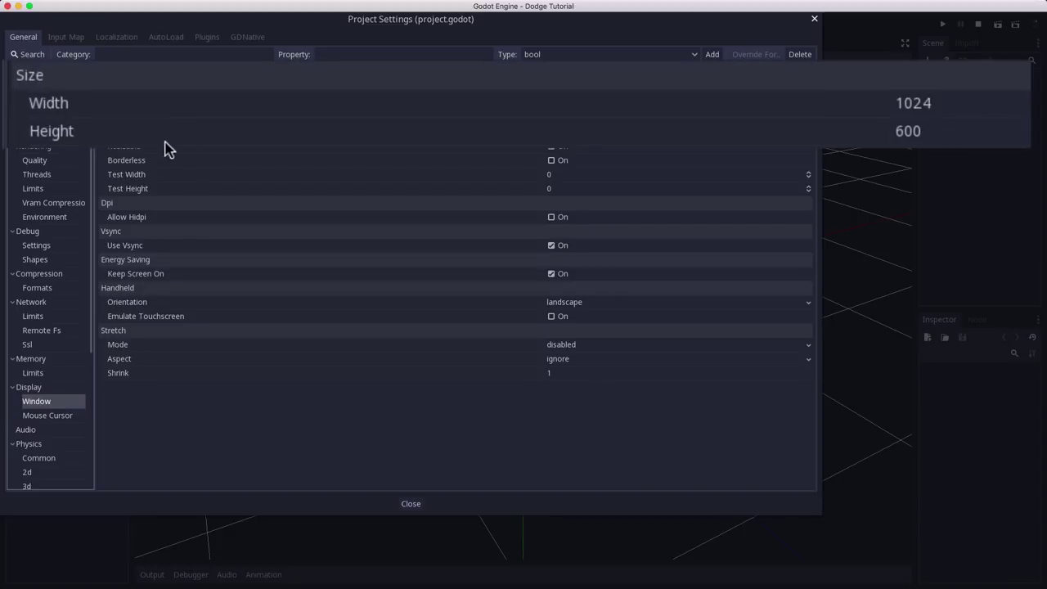
pyautogui.click(929, 104)
pyautogui.write('480')
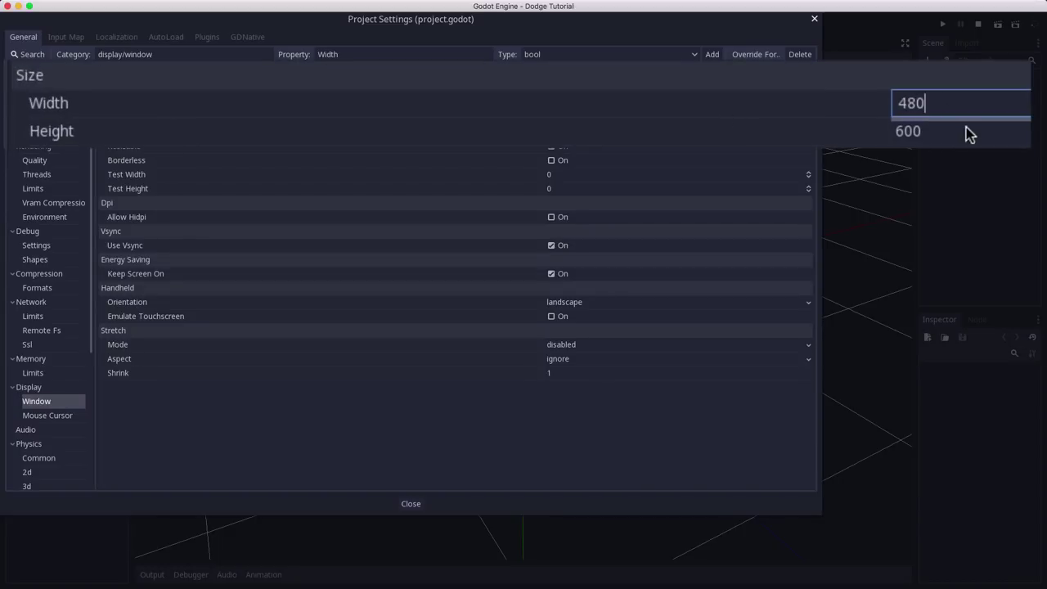
pyautogui.click(968, 134)
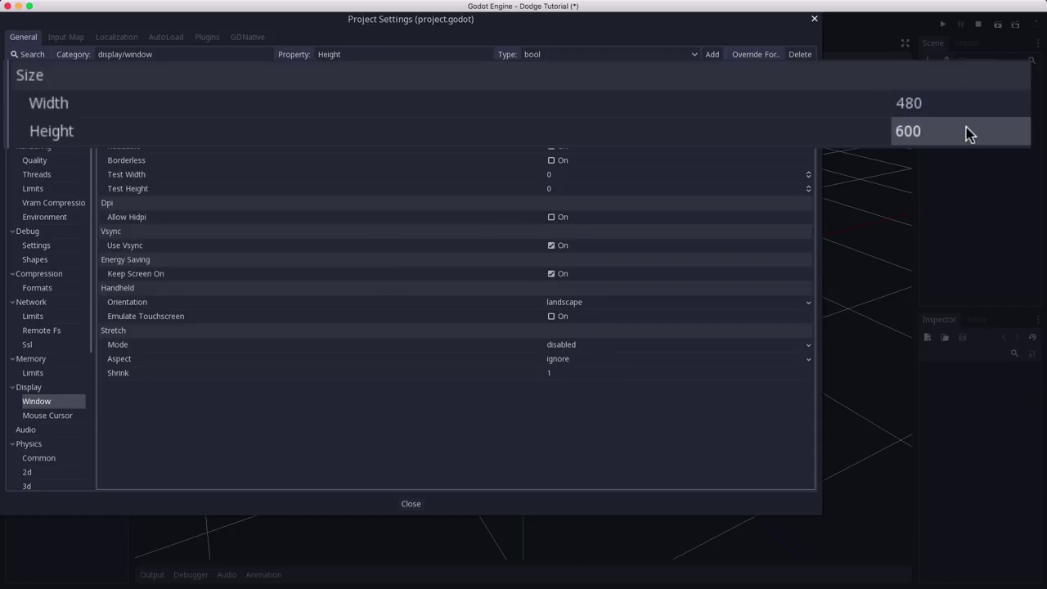
pyautogui.click(969, 134)
pyautogui.write('7')
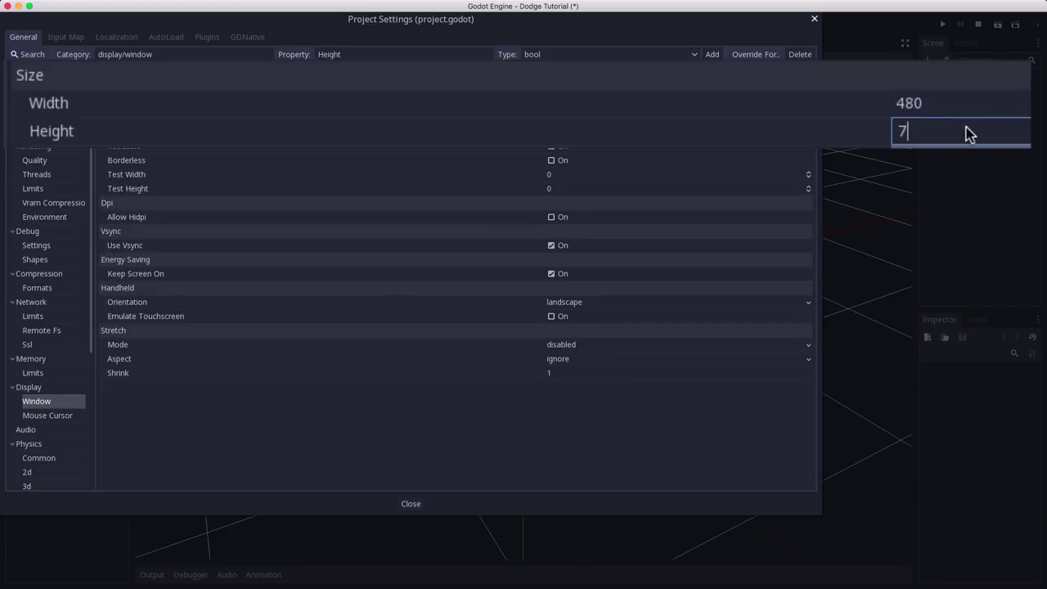
pyautogui.write('20')
pyautogui.press('Return')
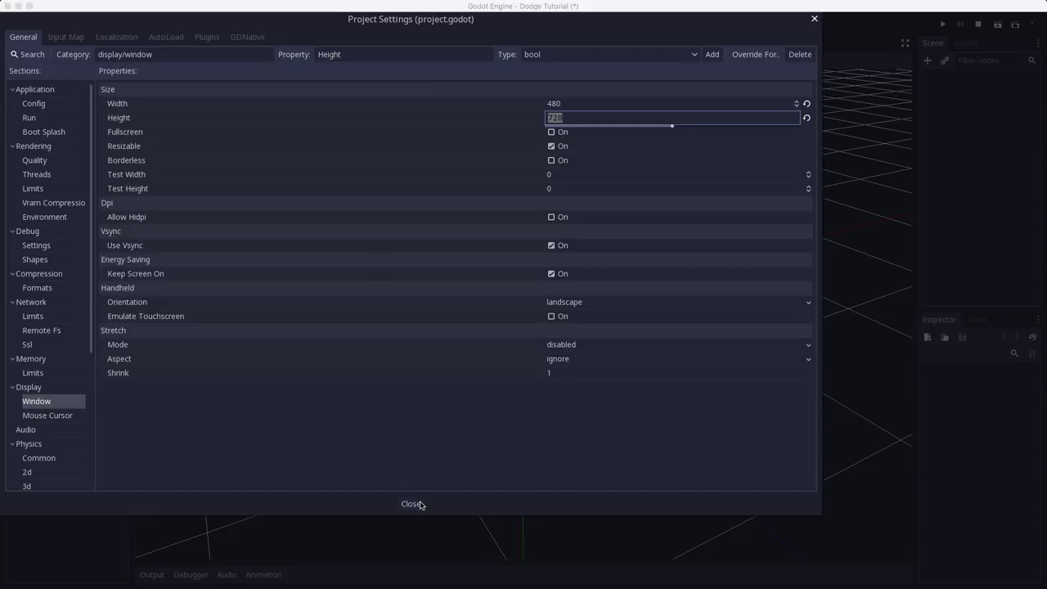
pyautogui.click(411, 504)
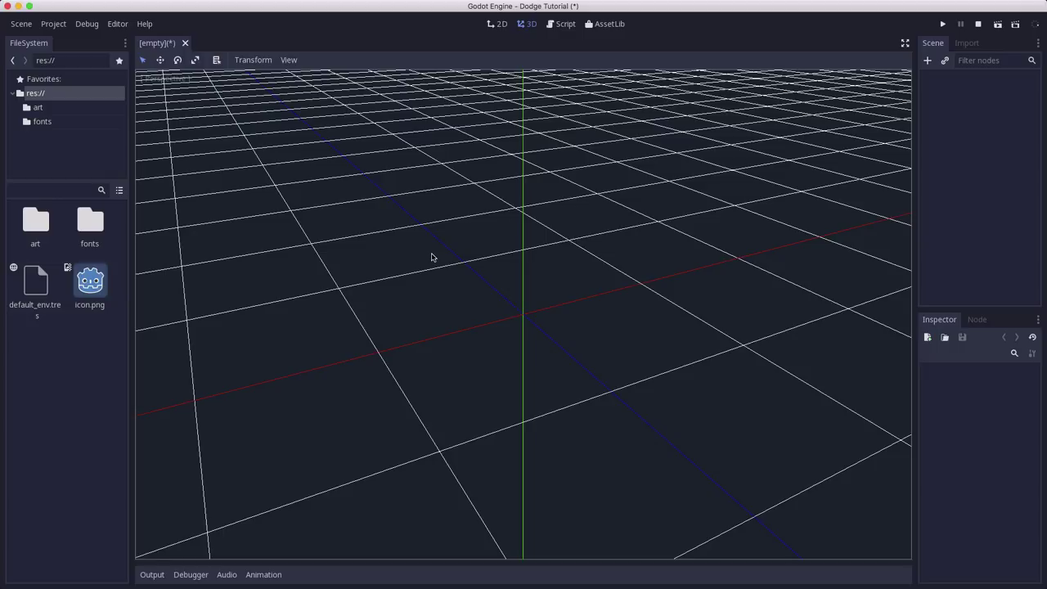
# Save the current scene with Cmd+S.
pyautogui.press('super+s')
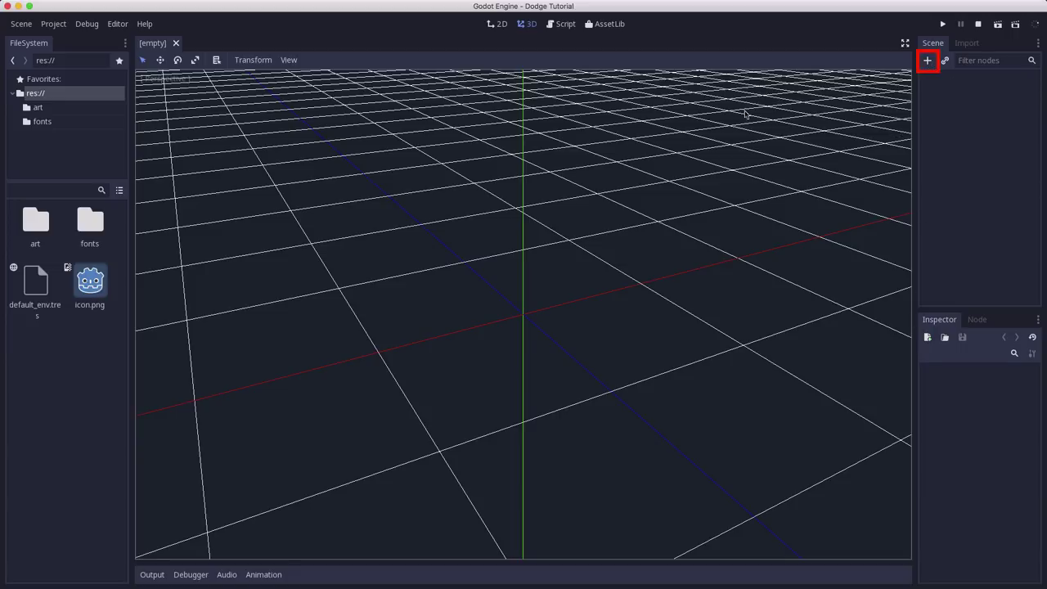
# Add an Area2D node as the scene root, found by searching 'ar2'.
pyautogui.press('super+a')
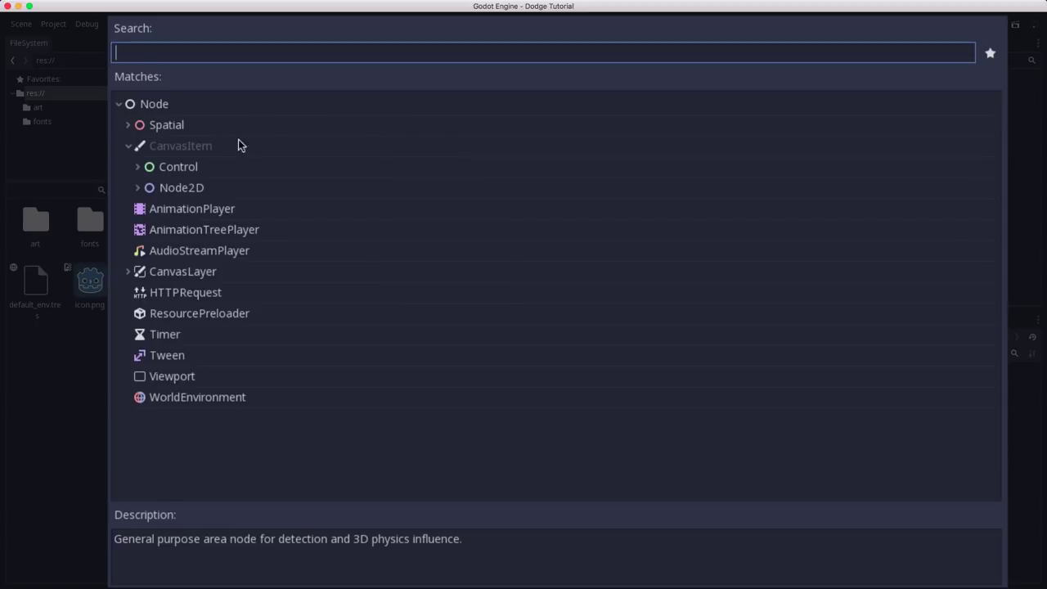
pyautogui.click(138, 189)
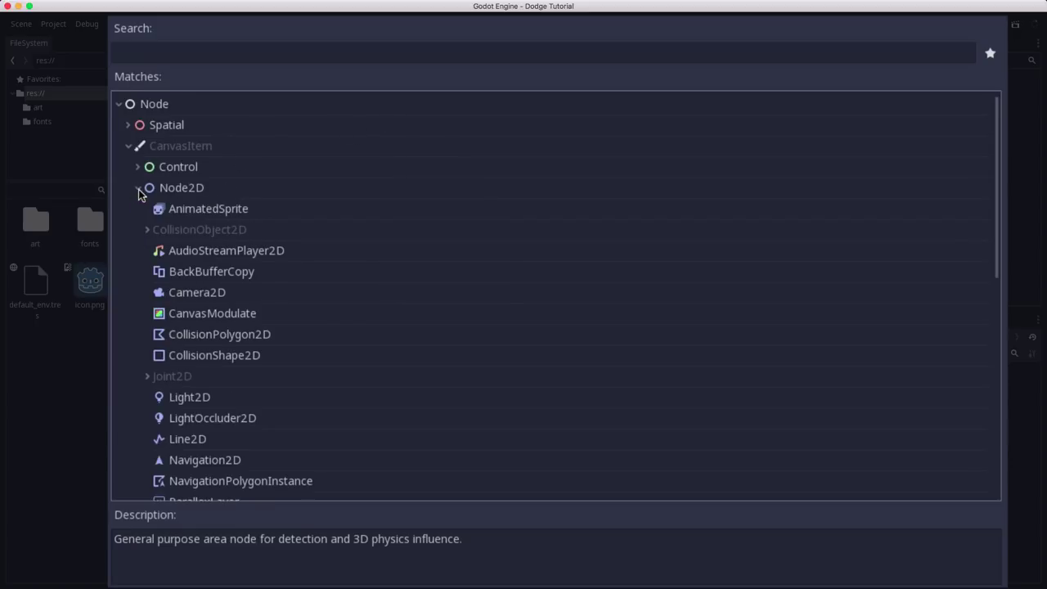
pyautogui.scroll(-10, 339, 311)
pyautogui.scroll(10, 271, 290)
pyautogui.click(144, 53)
pyautogui.write('a')
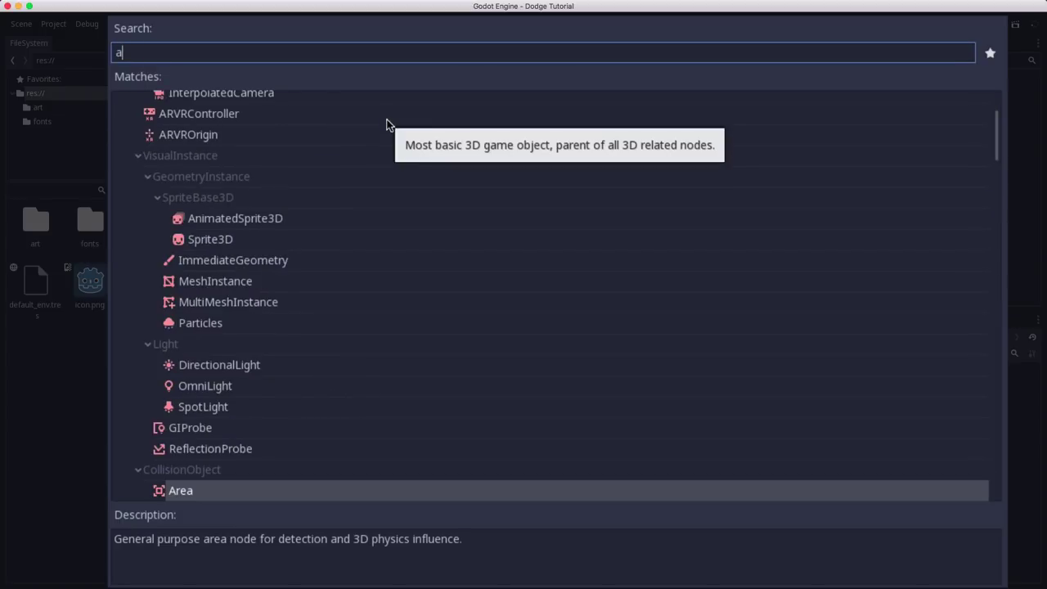
pyautogui.write('r')
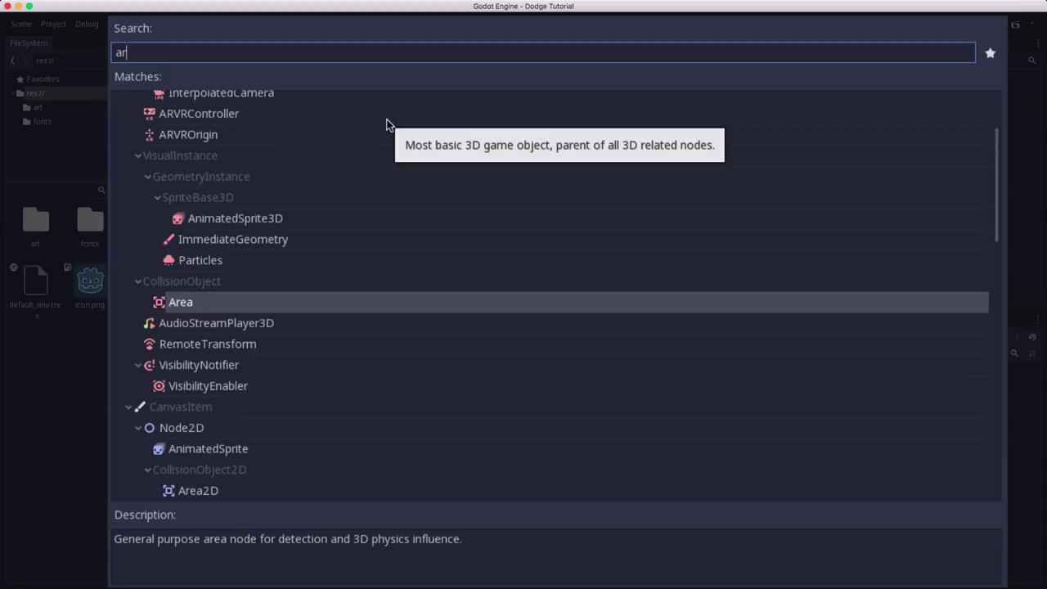
pyautogui.write('2')
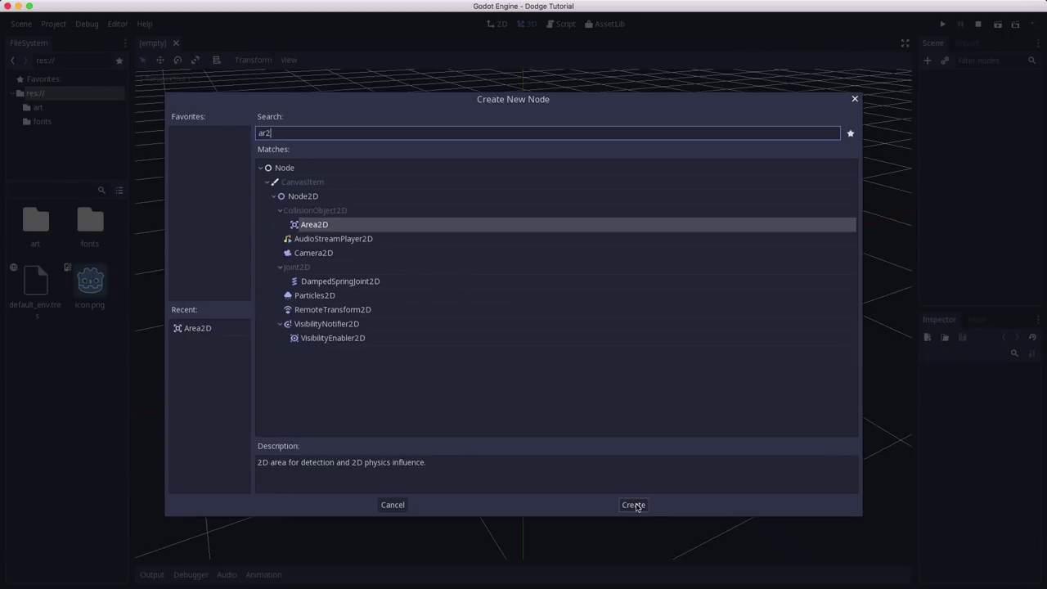
pyautogui.click(636, 506)
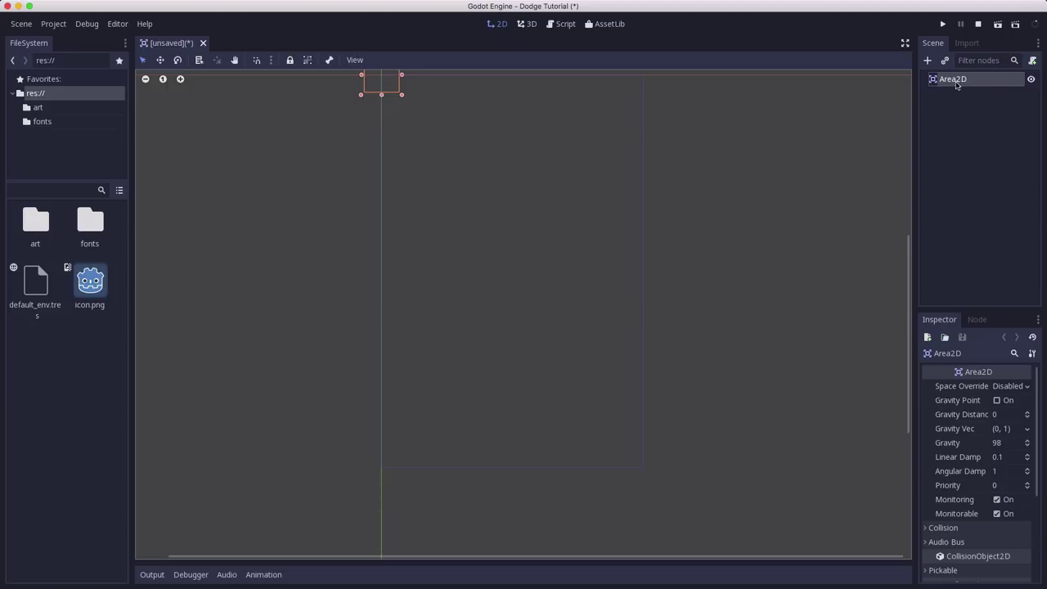
# Rename the Area2D root node to Player.
pyautogui.doubleClick(957, 79)
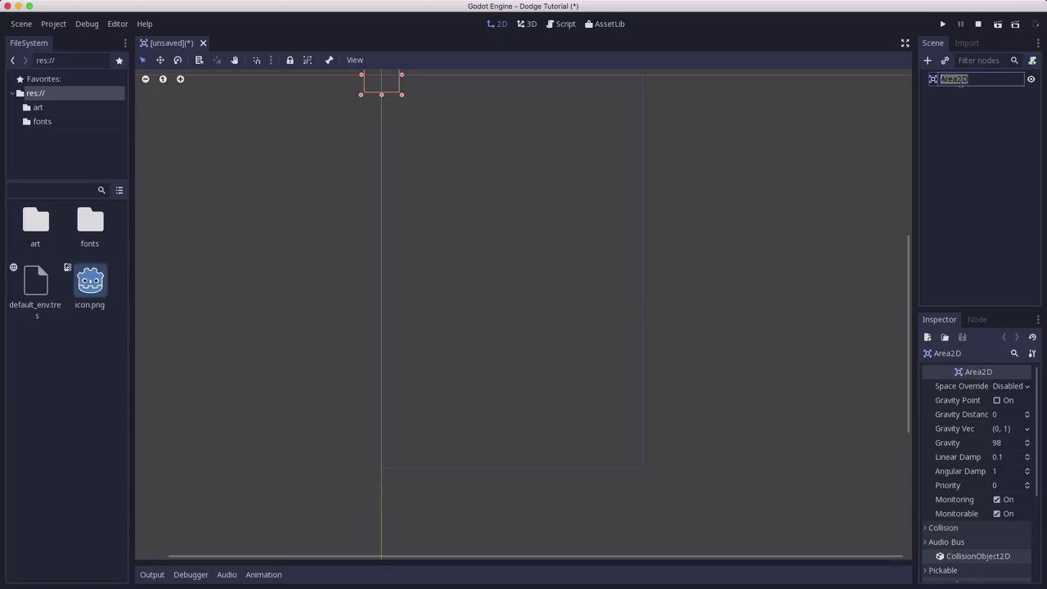
pyautogui.write('Player')
pyautogui.press('Return')
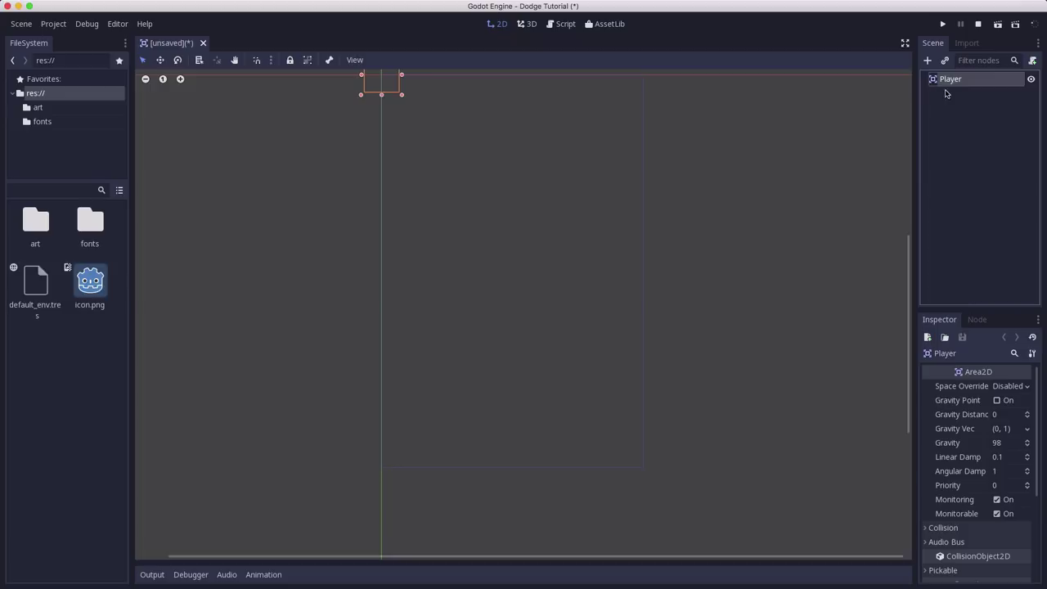
# Save the scene as Player.tscn in the project's top folder.
pyautogui.click(21, 24)
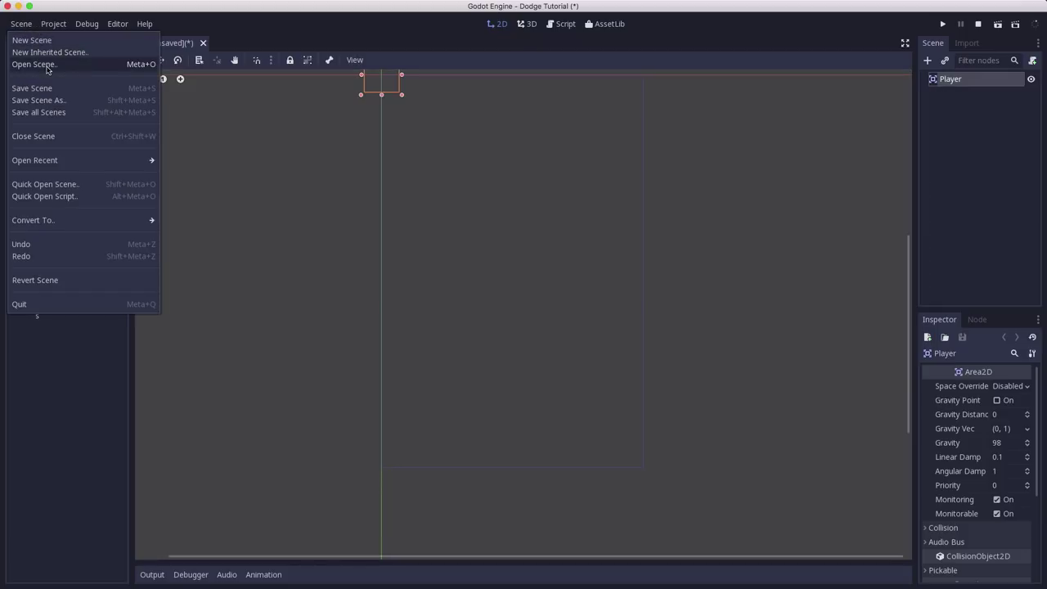
pyautogui.click(308, 149)
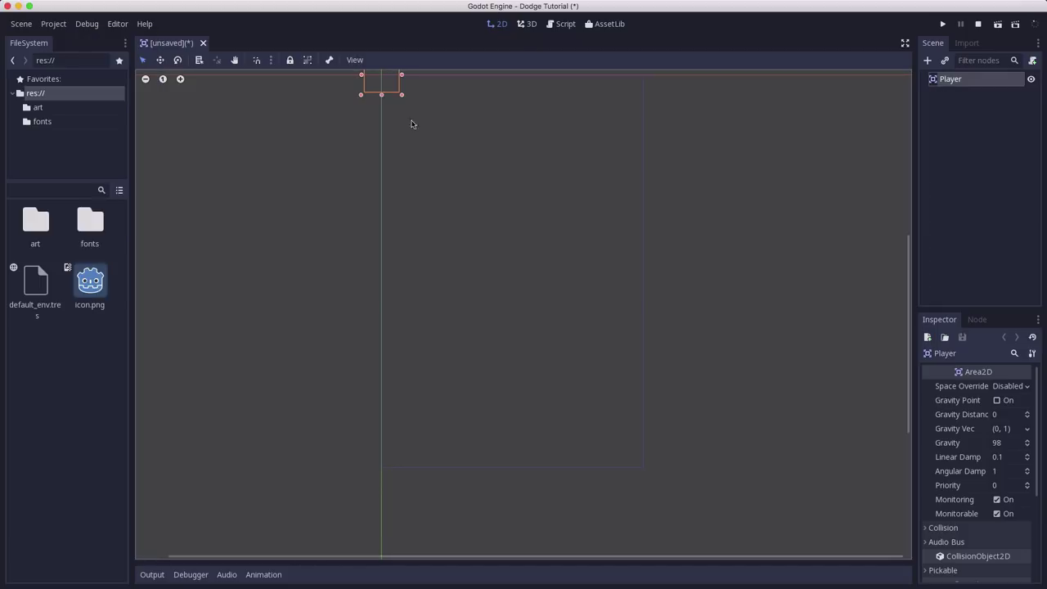
pyautogui.click(23, 25)
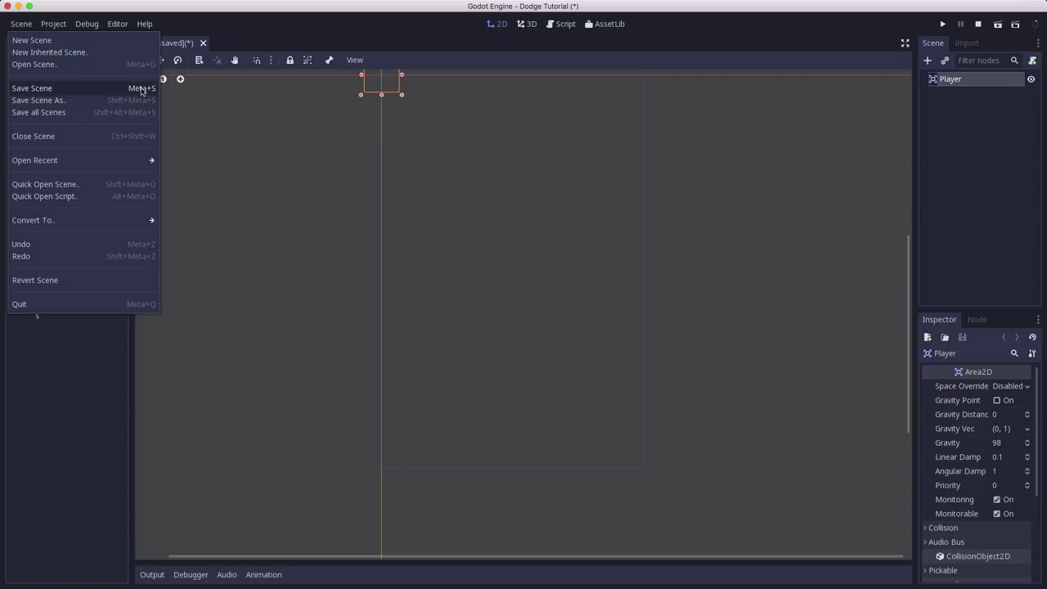
pyautogui.click(334, 142)
pyautogui.press('super+s')
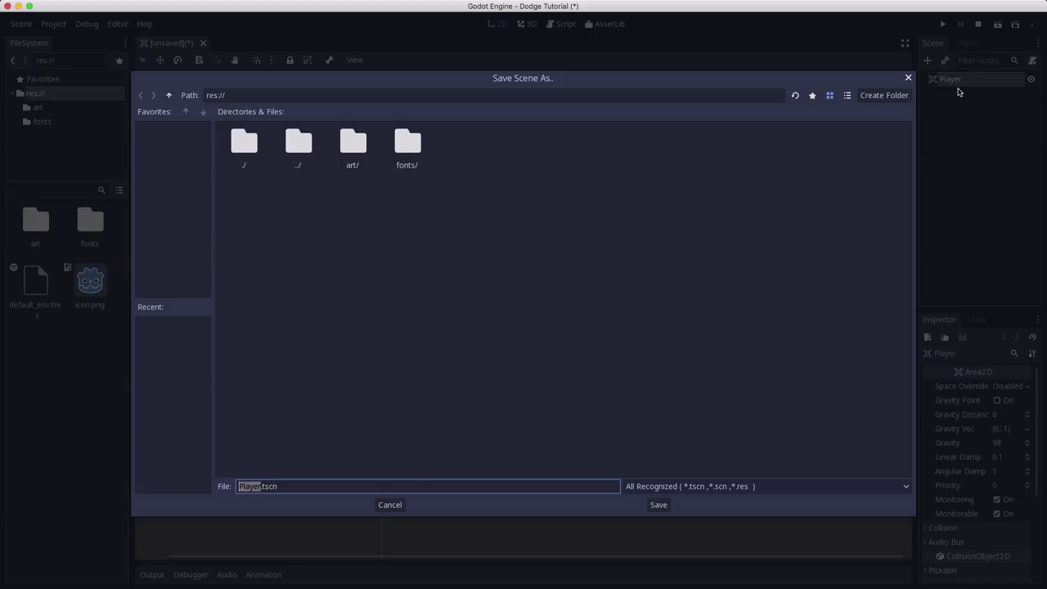
pyautogui.click(663, 506)
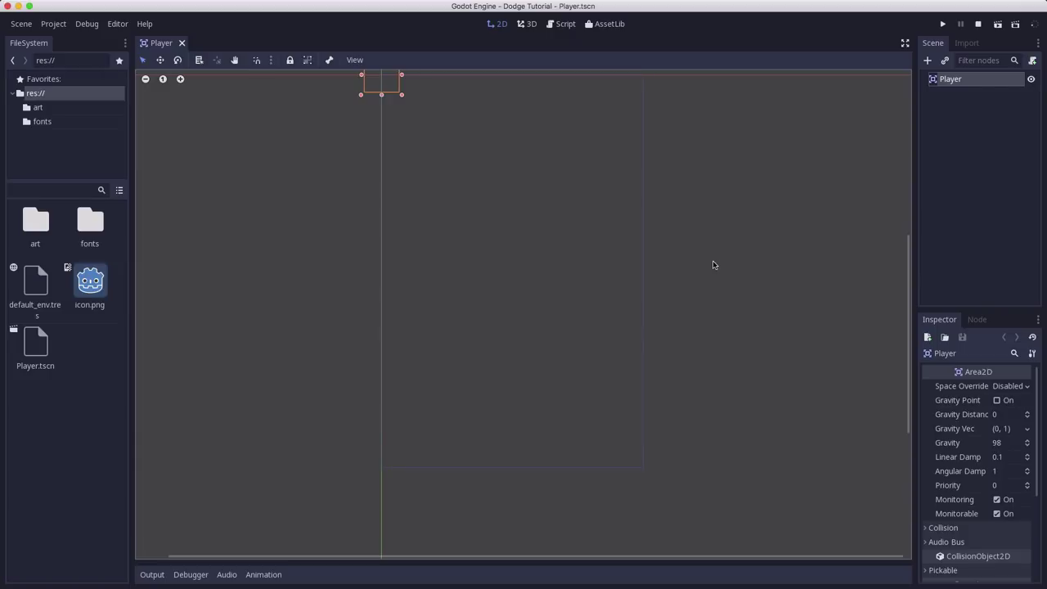
# Add an AnimatedSprite child under Player and check its missing SpriteFrames warning.
pyautogui.click(40, 107)
pyautogui.scroll(-3, 69, 332)
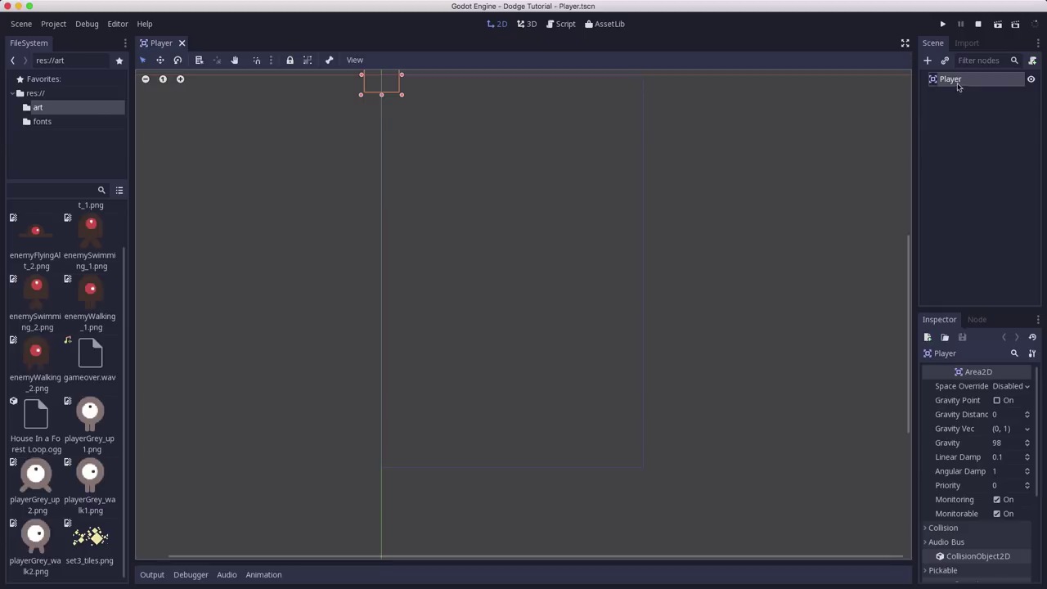
pyautogui.click(928, 60)
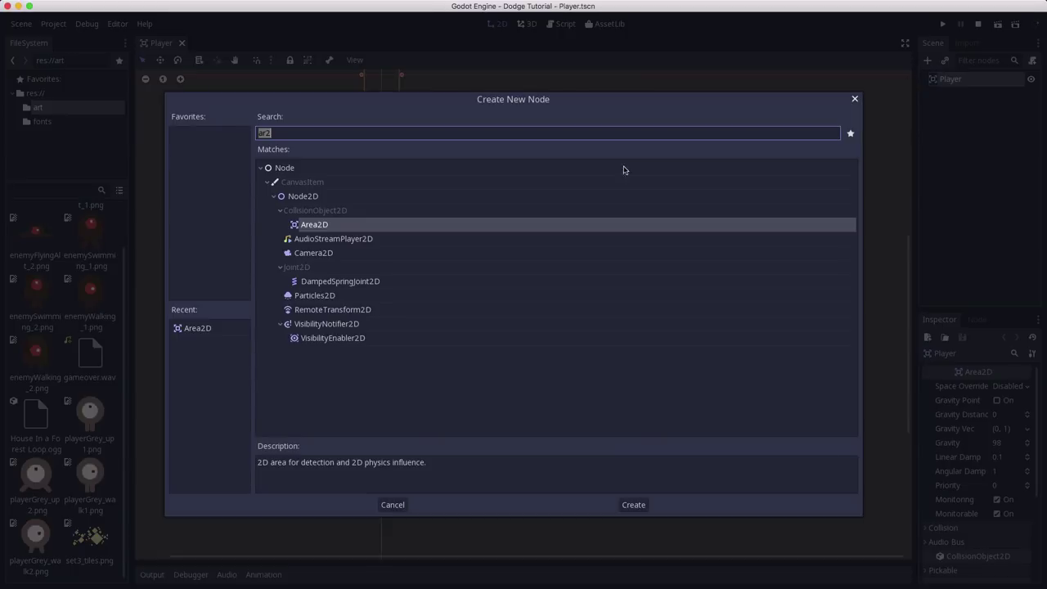
pyautogui.write('anisp')
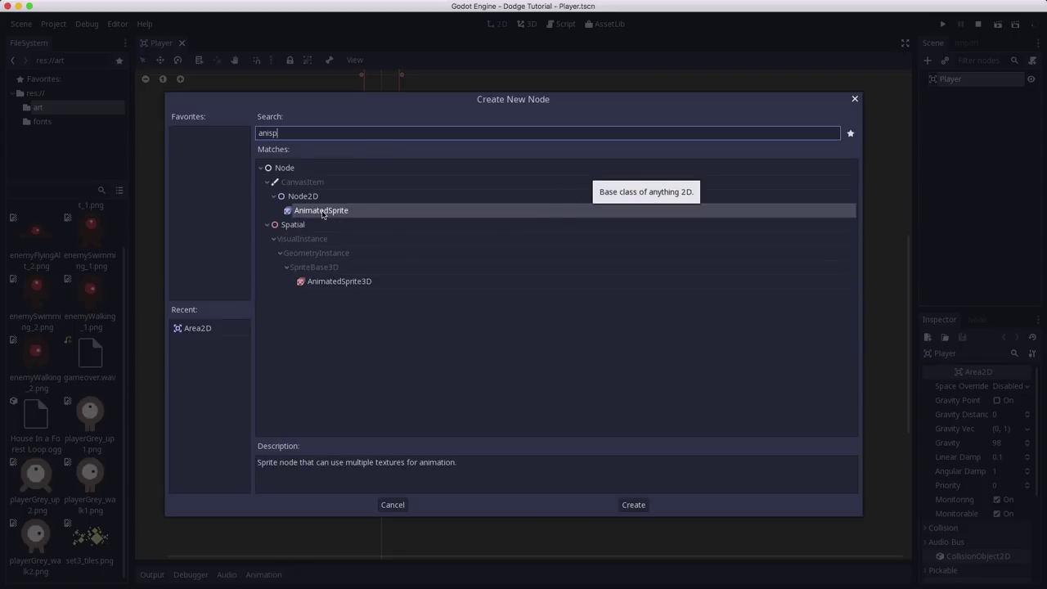
pyautogui.click(632, 503)
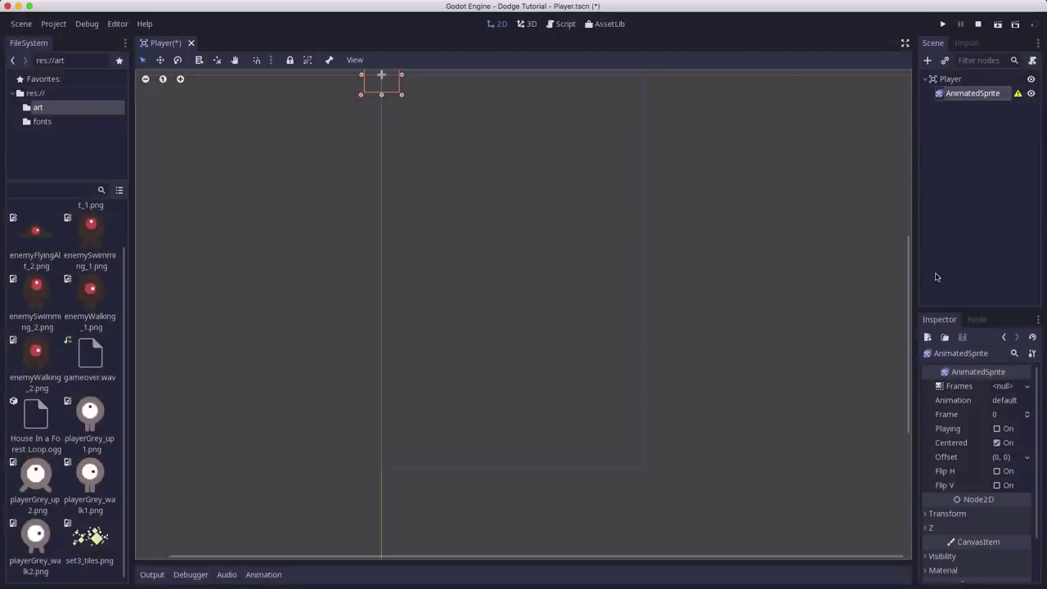
pyautogui.click(1018, 95)
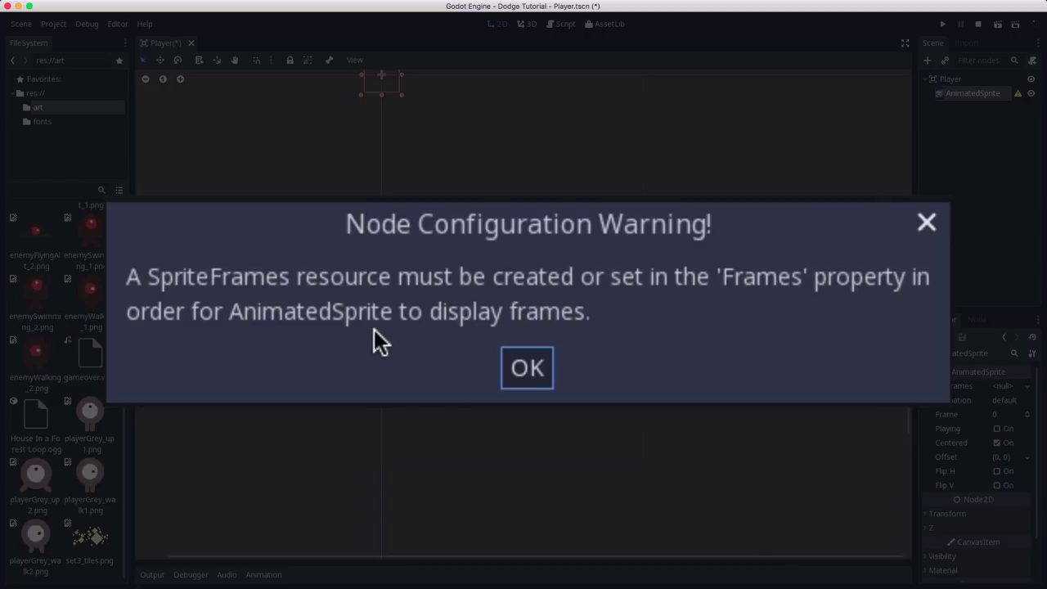
# Dismiss the warning and assign a New SpriteFrames resource to the AnimatedSprite's Frames property.
pyautogui.click(528, 324)
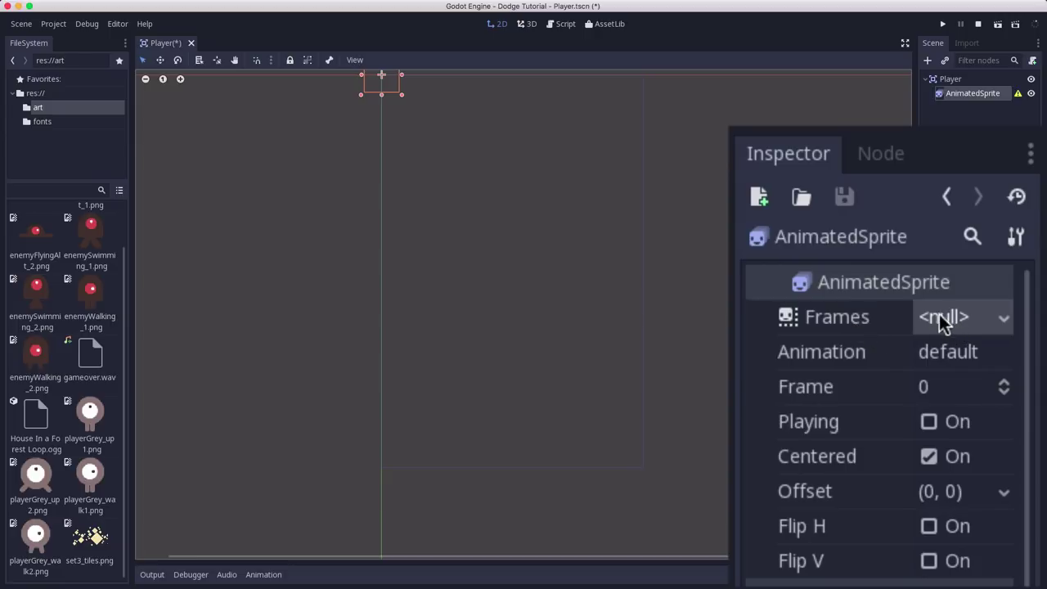
pyautogui.click(1004, 320)
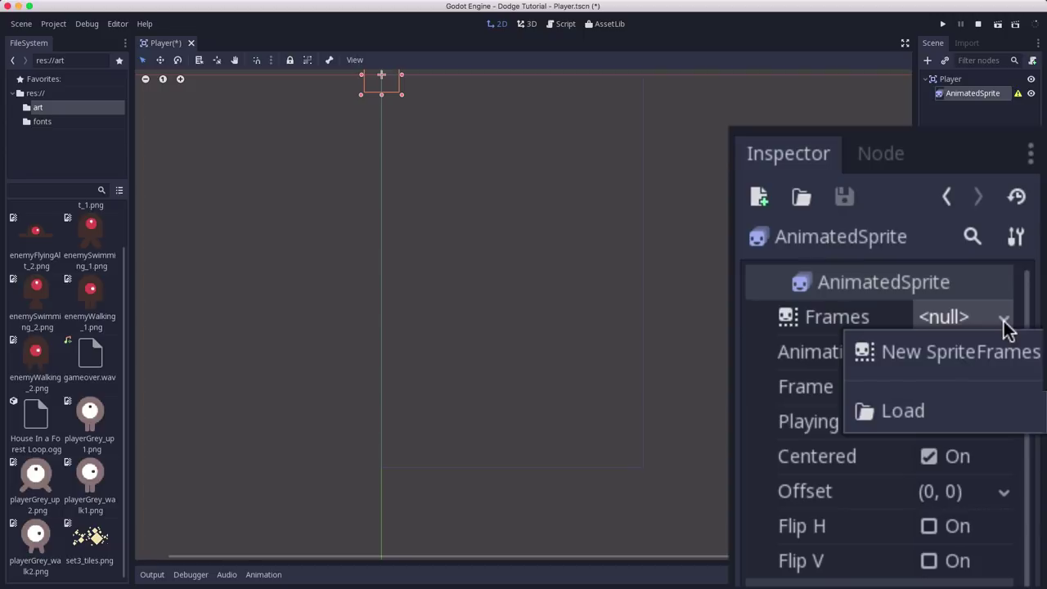
pyautogui.click(941, 347)
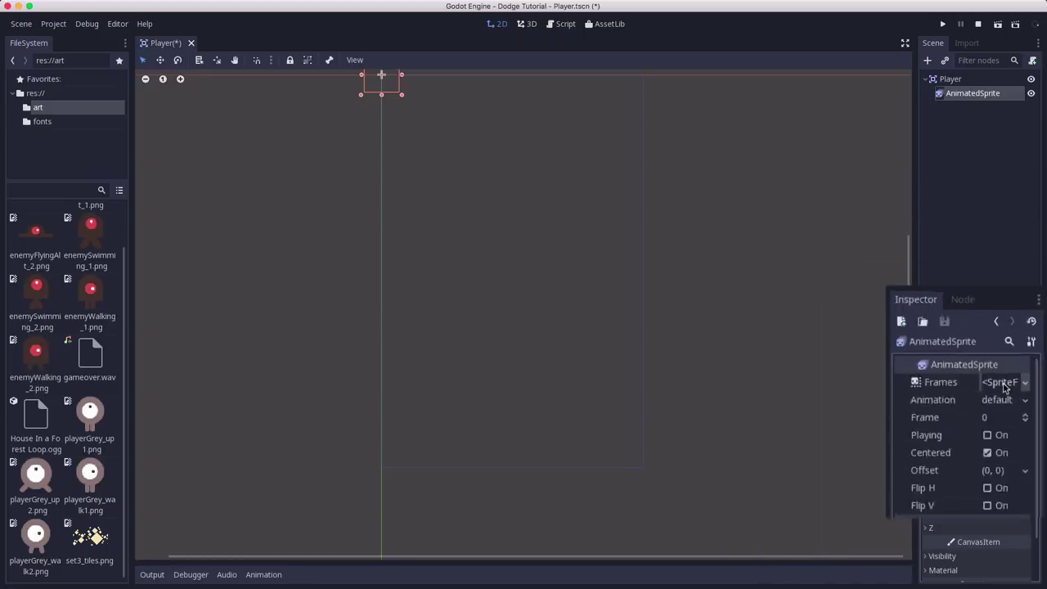
# Open the SpriteFrames editor and rename the default animation to 'right'.
pyautogui.click(956, 320)
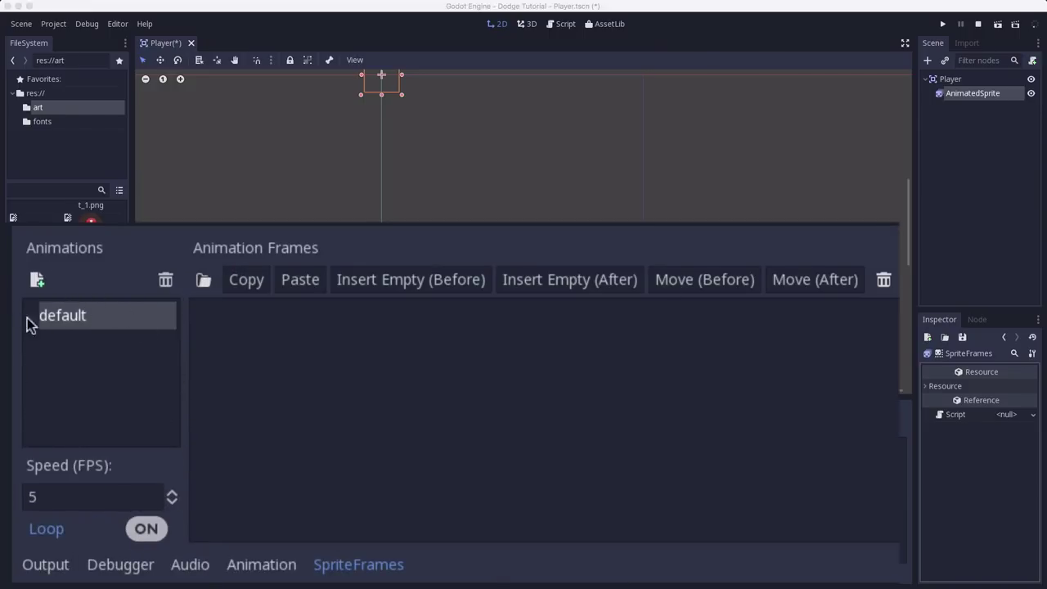
pyautogui.doubleClick(77, 316)
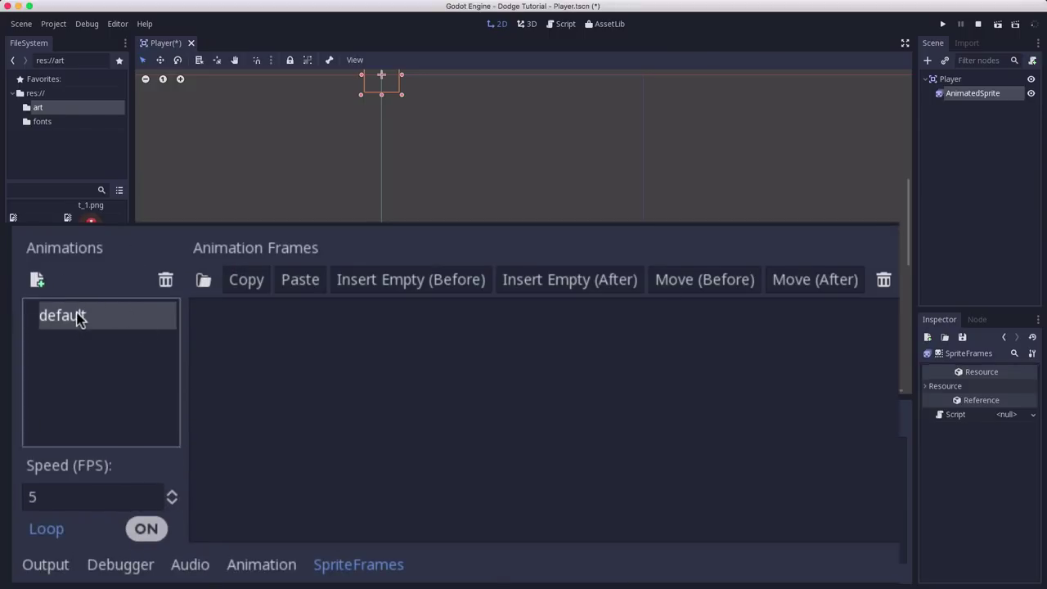
pyautogui.write('res')
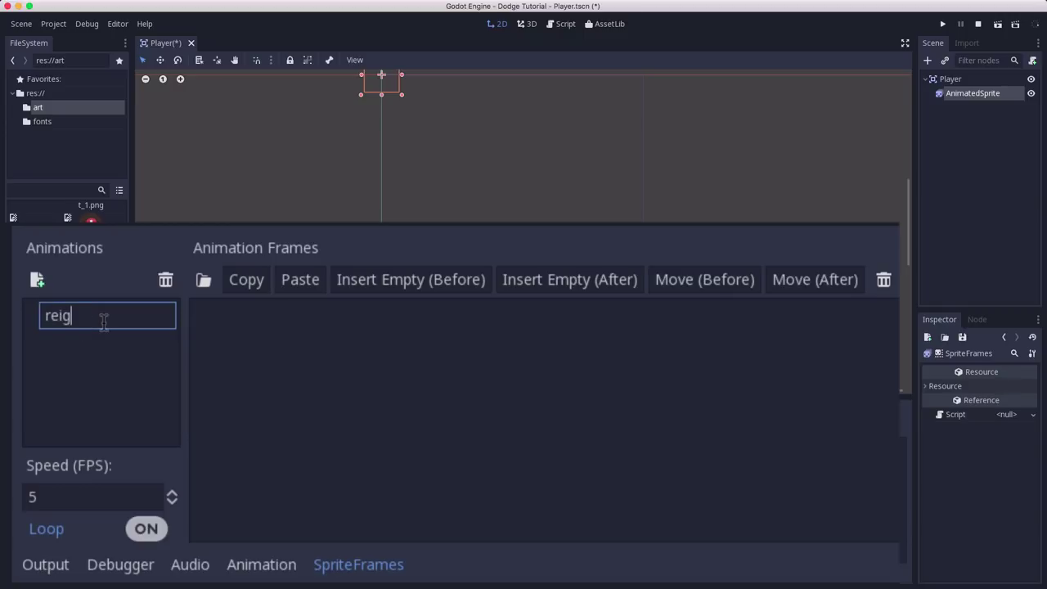
pyautogui.press('BackSpace')
pyautogui.press('BackSpace')
pyautogui.write('ight')
pyautogui.press('Return')
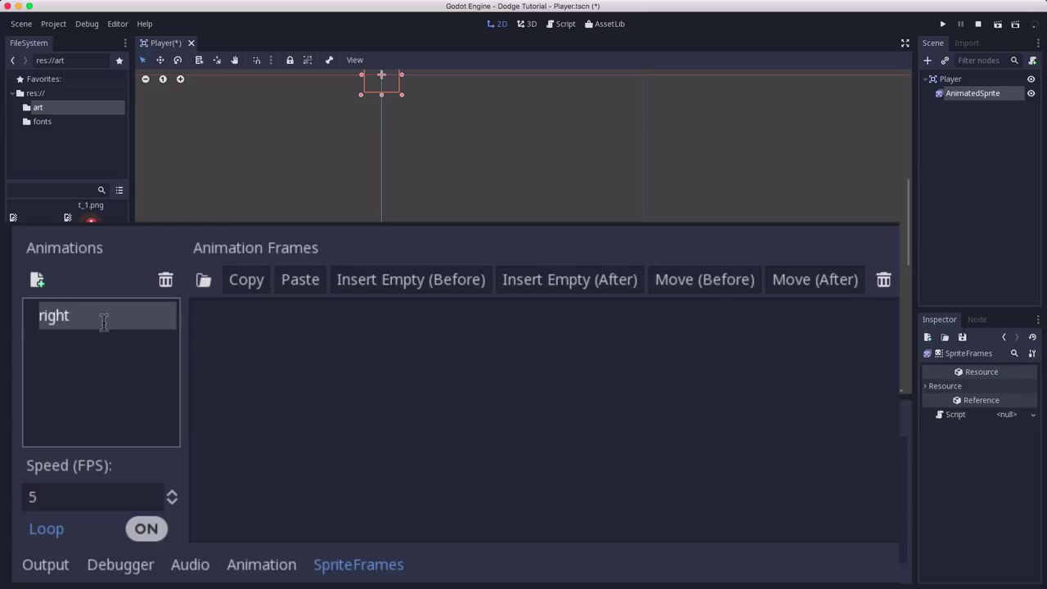
# Add a second animation and name it 'up'.
pyautogui.click(36, 281)
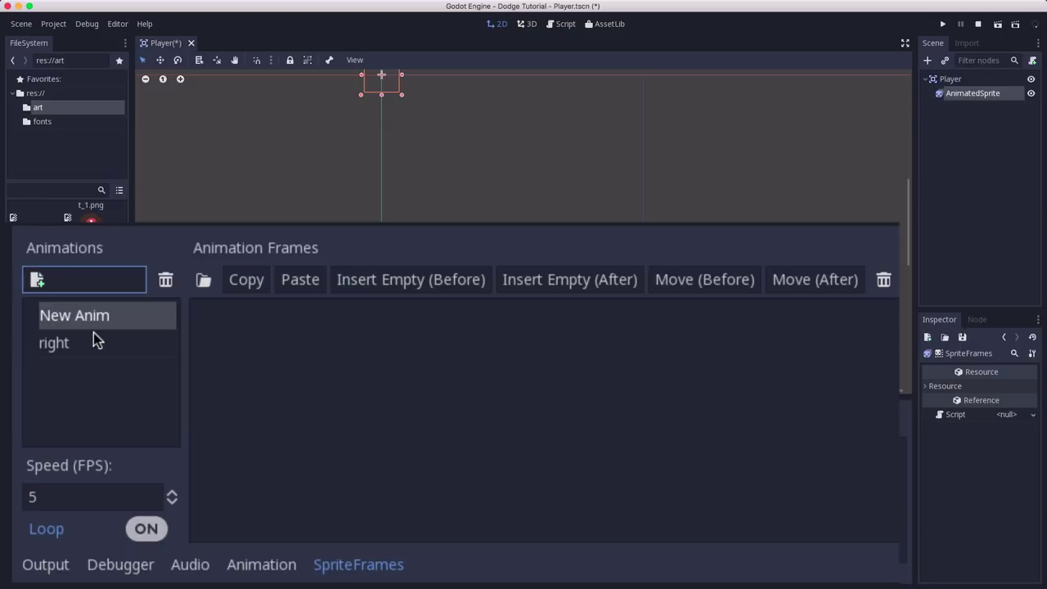
pyautogui.click(92, 324)
pyautogui.write('up')
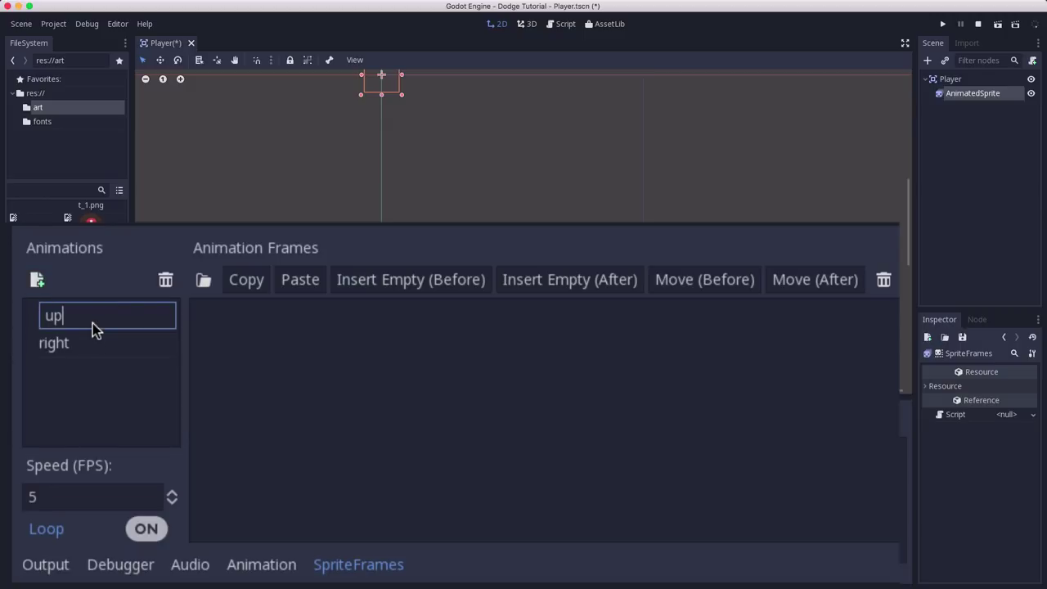
pyautogui.press('Return')
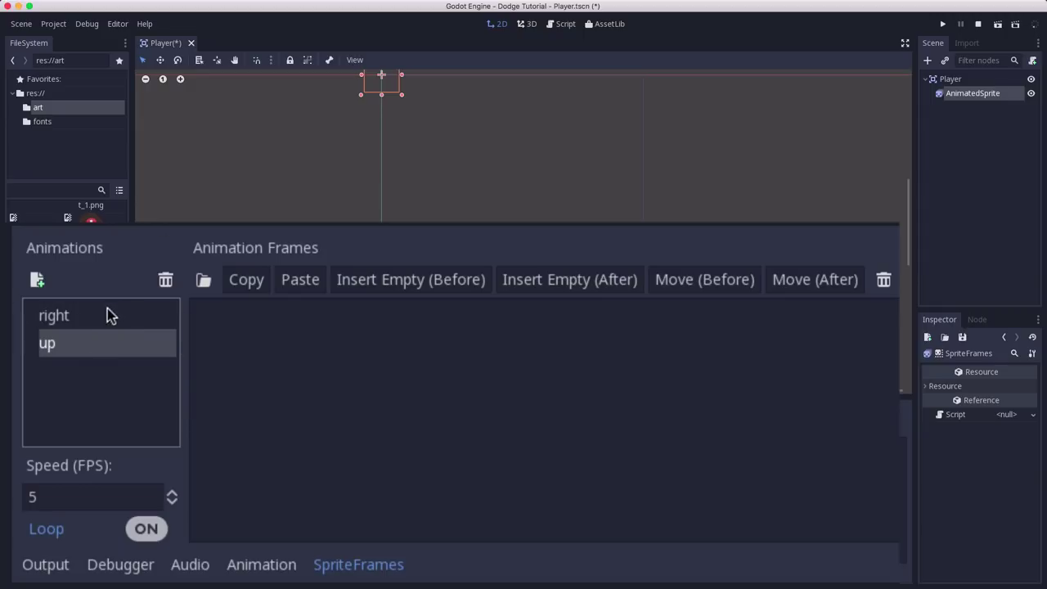
# Add playerGrey_walk1.png and playerGrey_walk2.png as the 'right' animation's frames.
pyautogui.click(68, 316)
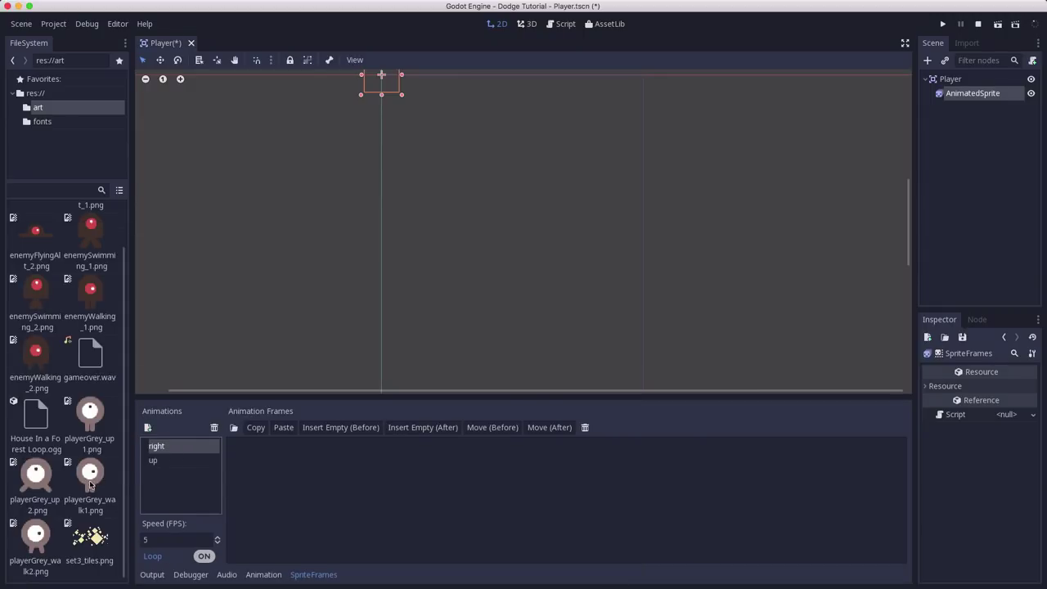
pyautogui.moveTo(90, 475); pyautogui.dragTo(262, 460)
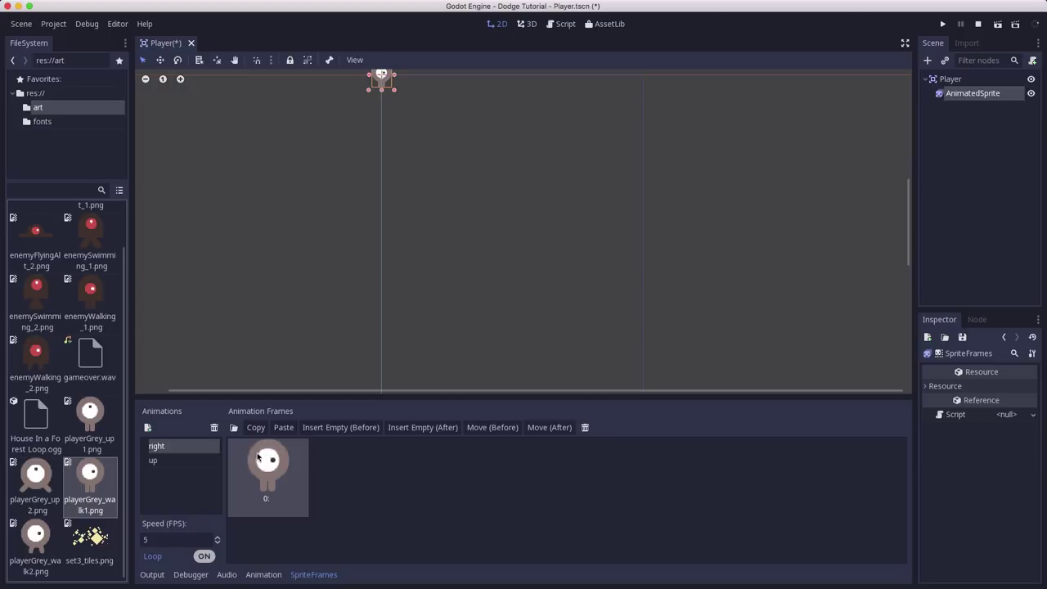
pyautogui.moveTo(26, 530); pyautogui.dragTo(335, 482)
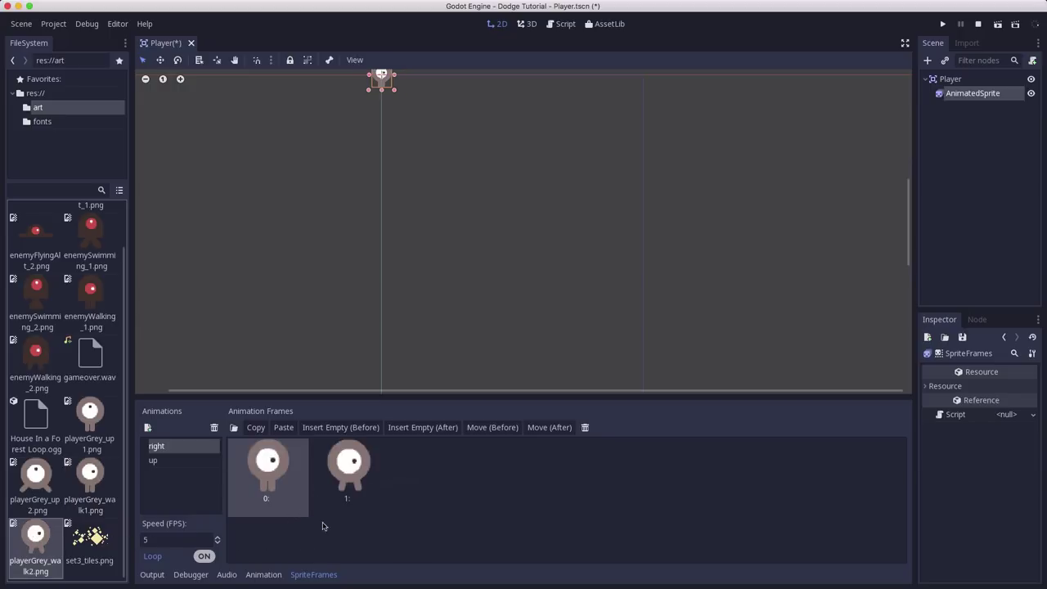
# Add playerGrey_up1.png as the first frame of the 'up' animation.
pyautogui.click(180, 460)
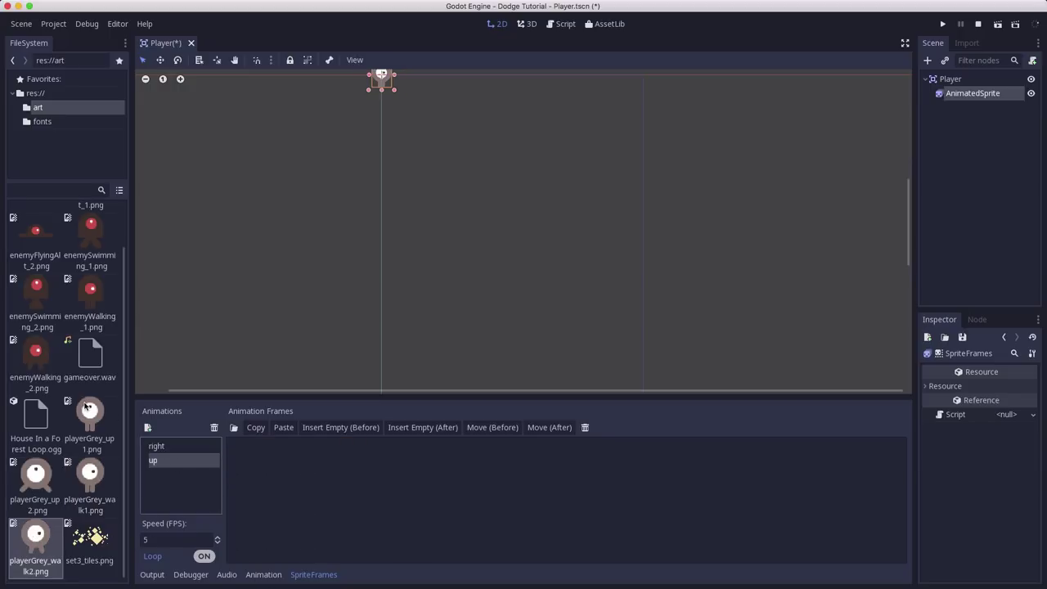
pyautogui.moveTo(87, 409); pyautogui.dragTo(244, 466)
pyautogui.moveTo(36, 479); pyautogui.dragTo(312, 503)
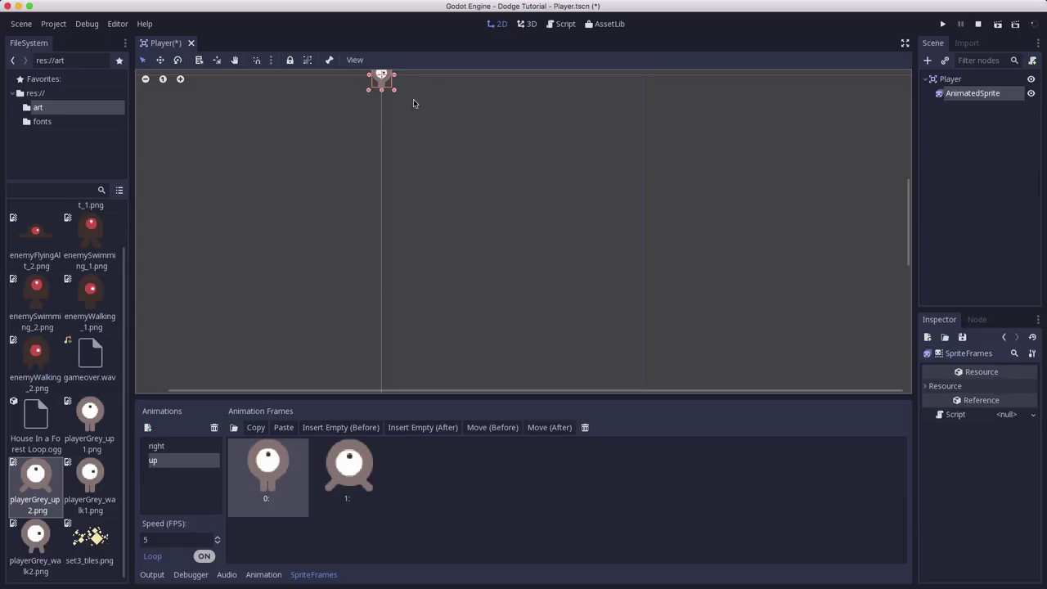
# Close the SpriteFrames editor and centre the player sprite on the canvas.
pyautogui.click(314, 575)
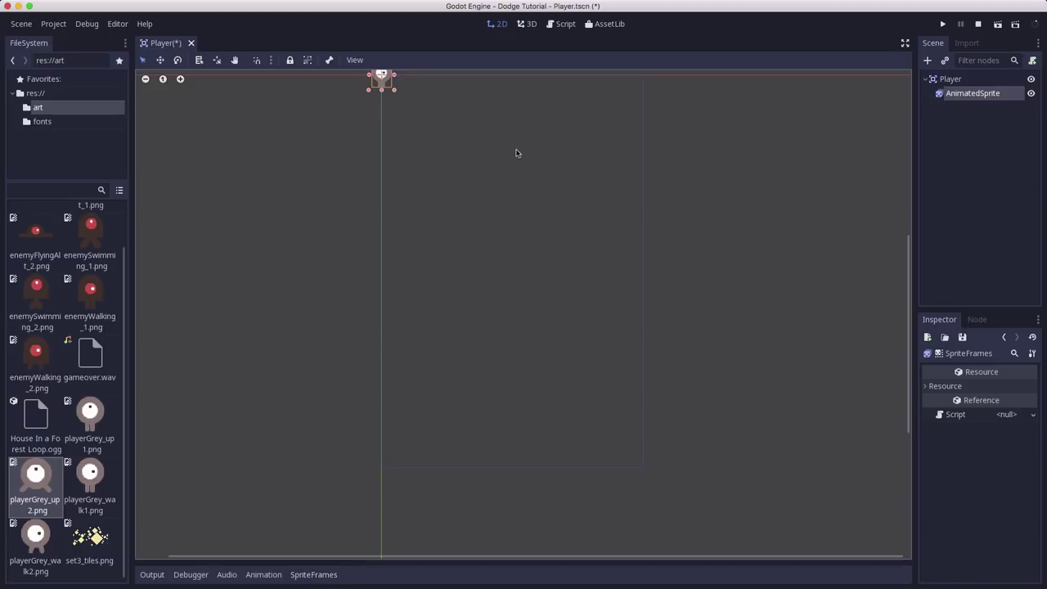
pyautogui.scroll(10, 421, 120)
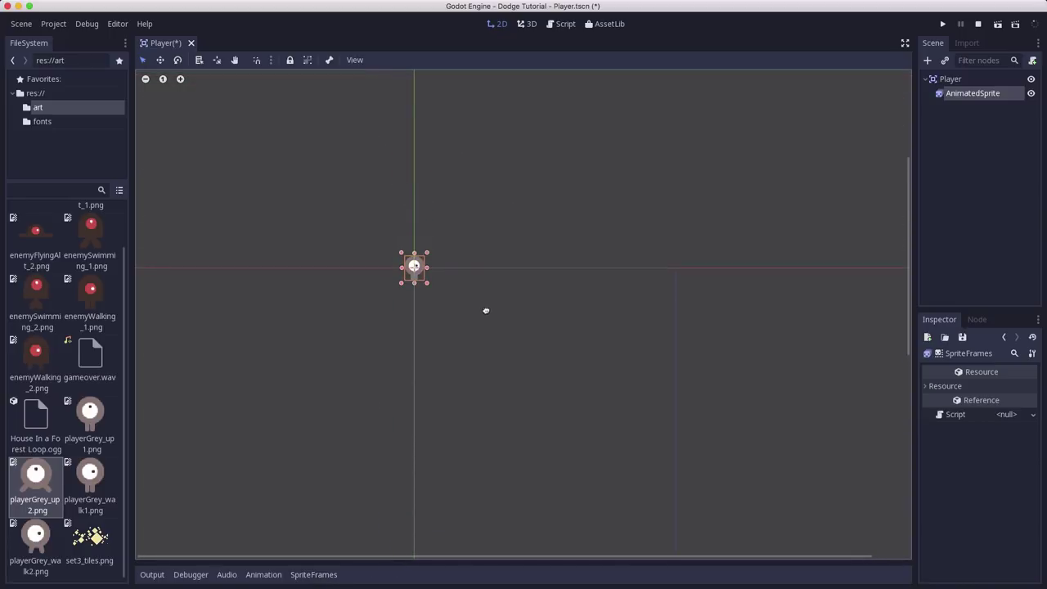
pyautogui.scroll(3, 453, 291)
pyautogui.scroll(2, 453, 290)
pyautogui.moveTo(400, 264); pyautogui.dragTo(593, 291, button='middle')
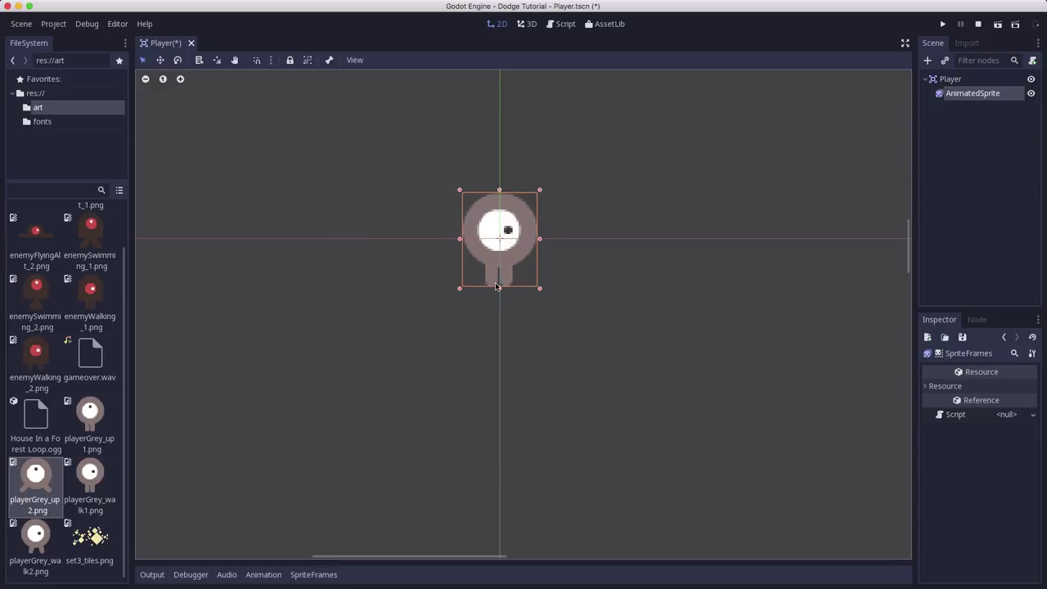
# Add a CollisionShape2D child under Player by searching 'coll2', then view its warning.
pyautogui.click(954, 79)
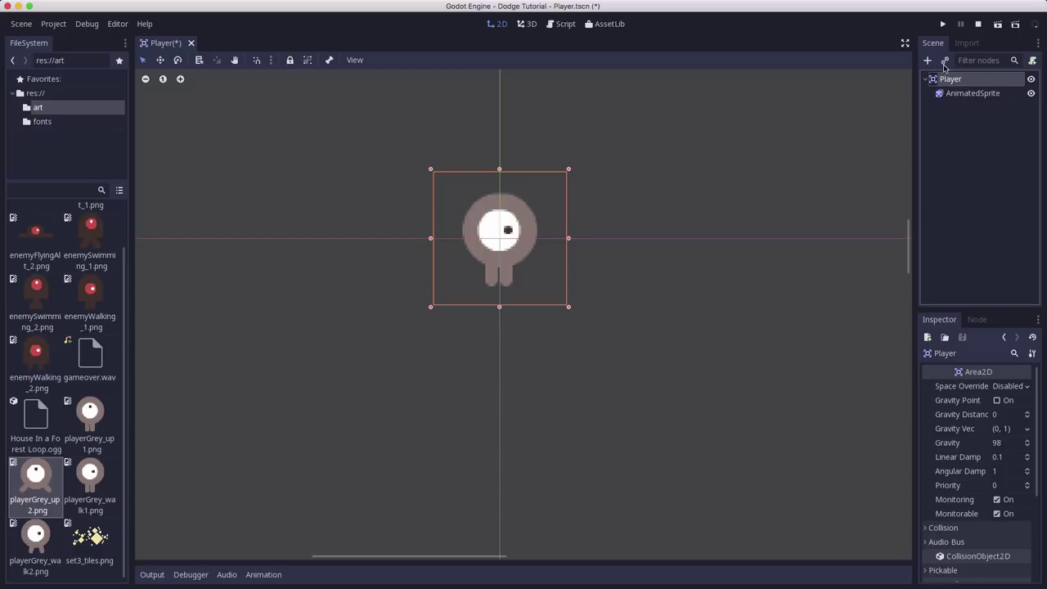
pyautogui.click(927, 61)
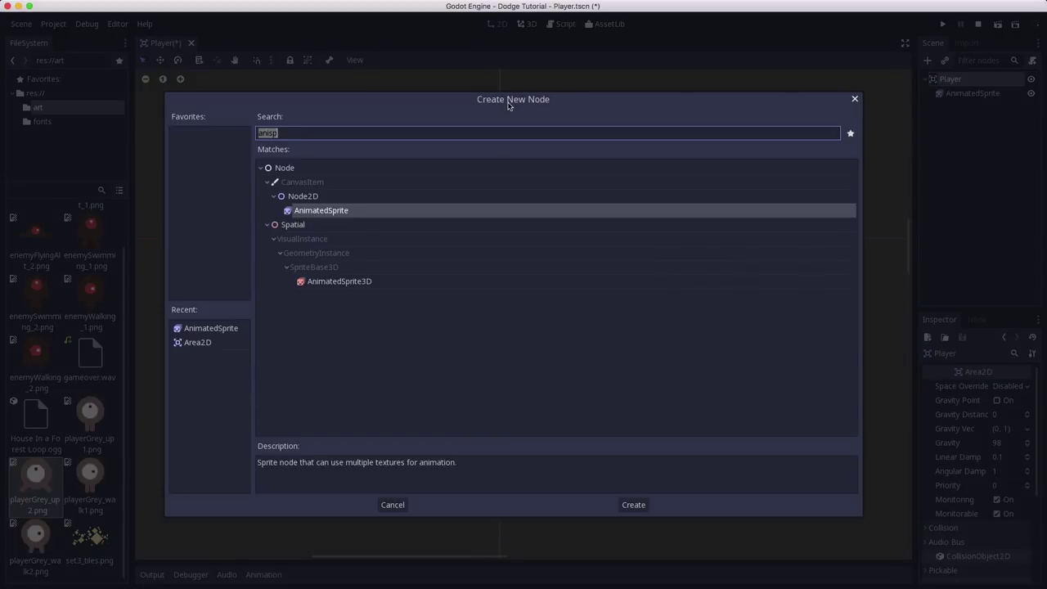
pyautogui.write('coll2')
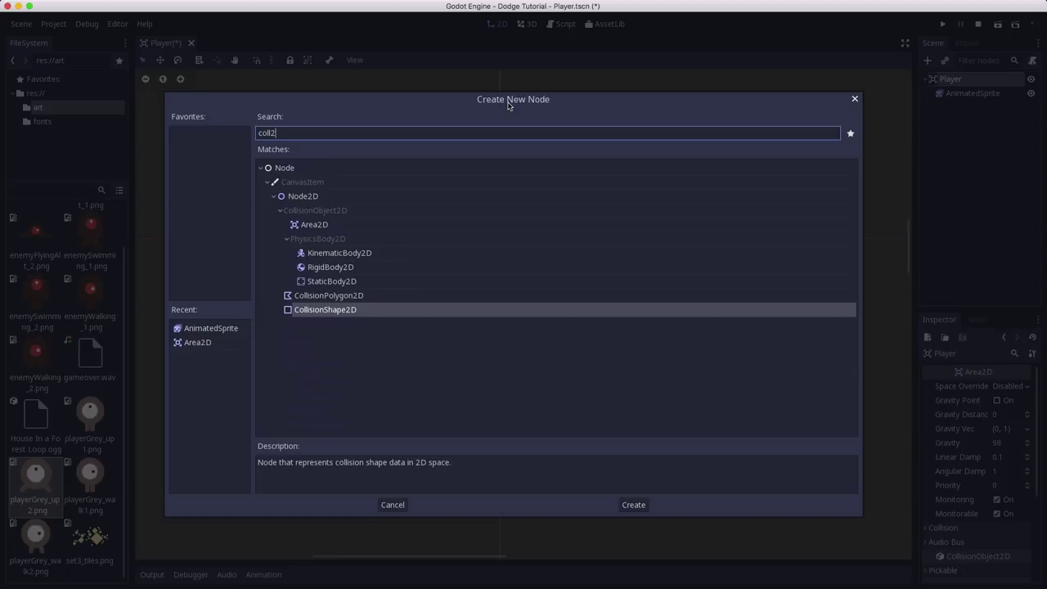
pyautogui.click(635, 505)
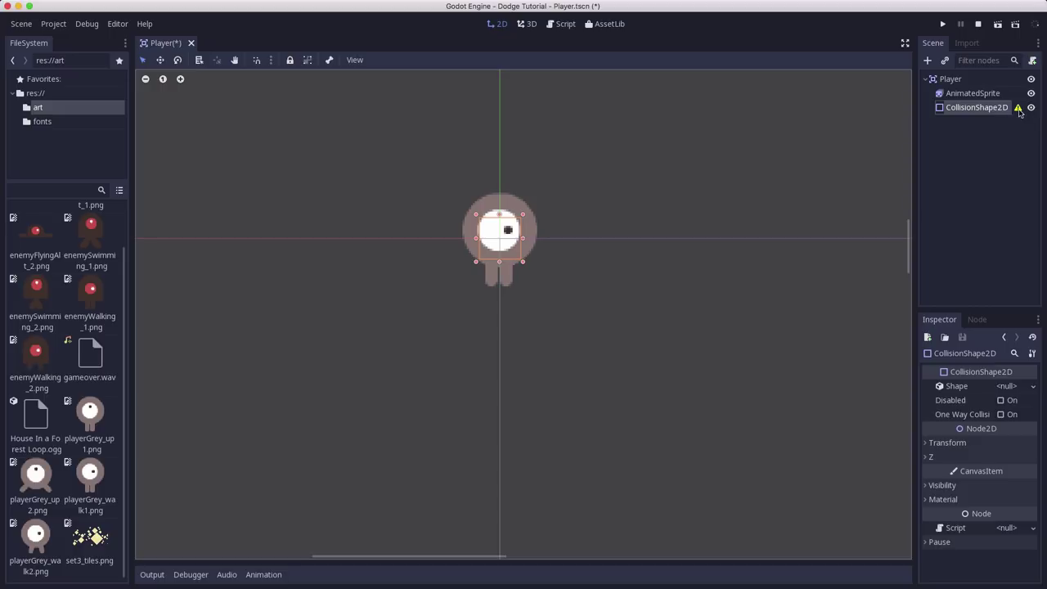
pyautogui.click(1018, 109)
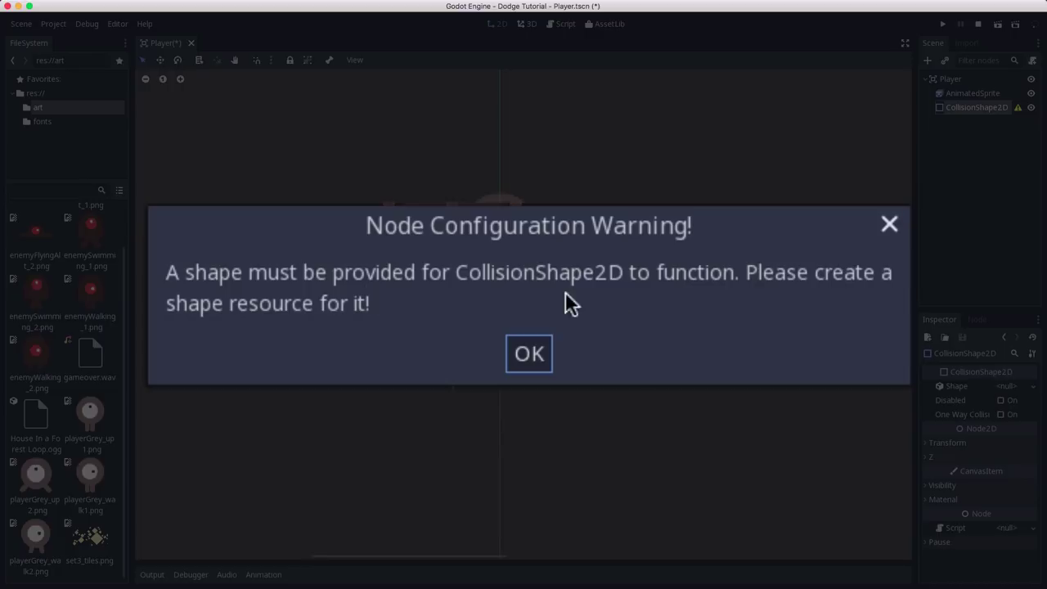
# Dismiss the warning and set the CollisionShape2D's Shape to a New CapsuleShape2D.
pyautogui.click(530, 353)
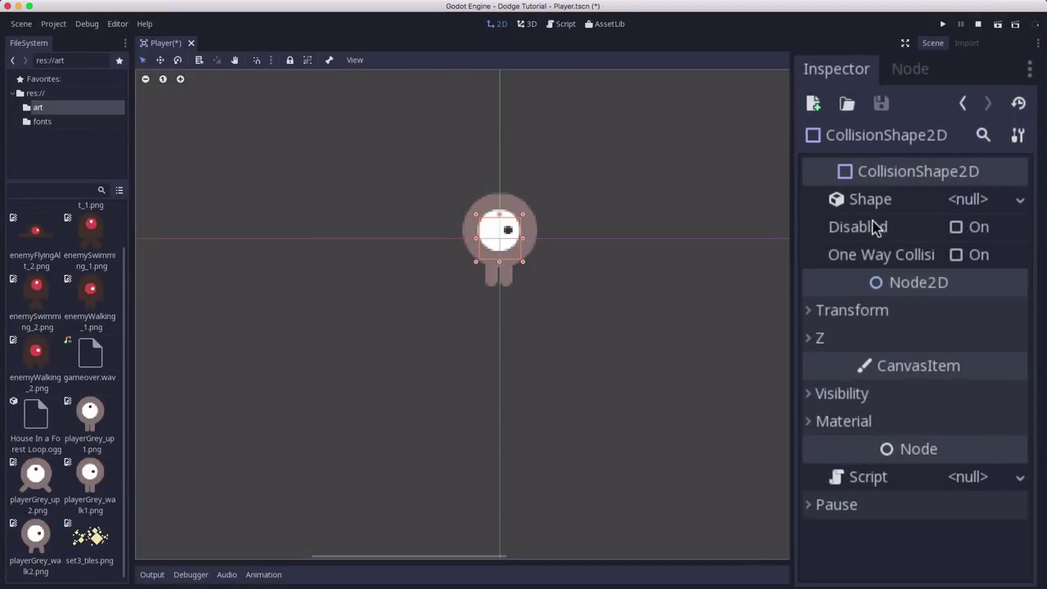
pyautogui.click(1020, 202)
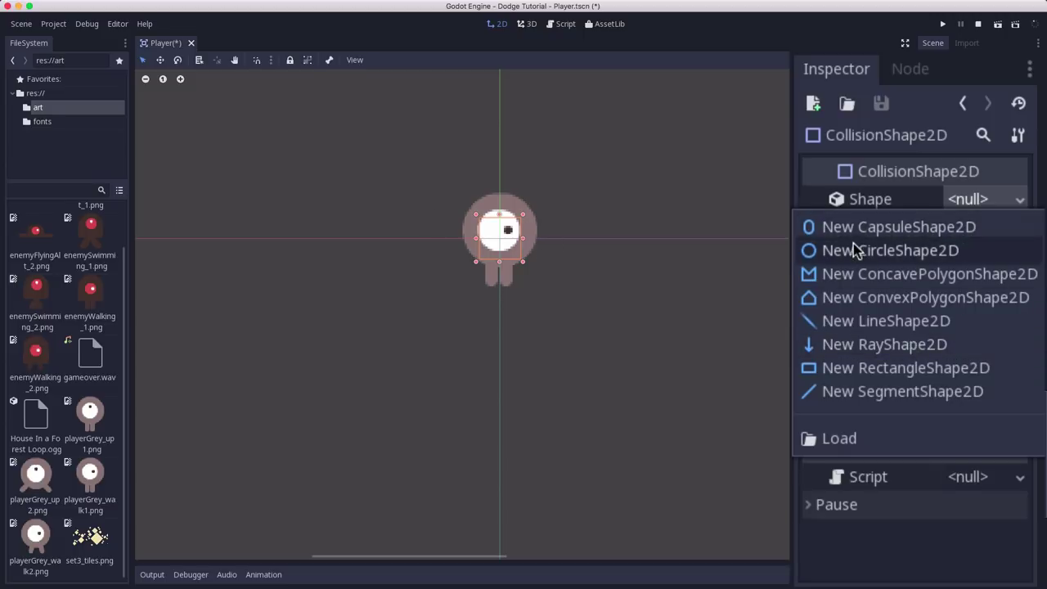
pyautogui.click(913, 229)
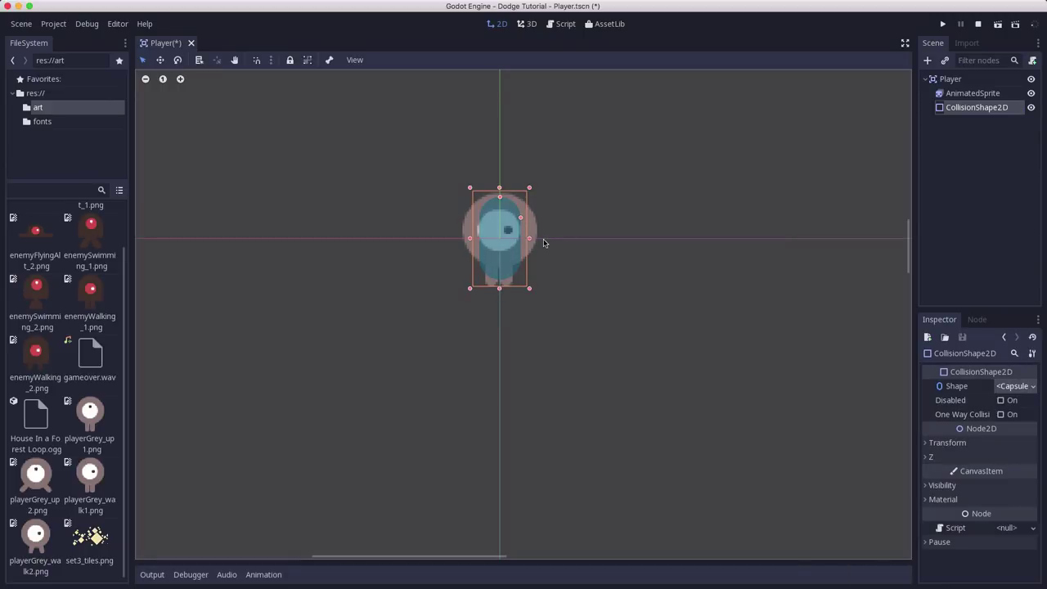
pyautogui.scroll(3, 544, 242)
# Drag the capsule's width and height handles until it fits the character's body, undoing one bad resize.
pyautogui.moveTo(545, 239); pyautogui.dragTo(651, 279, button='middle')
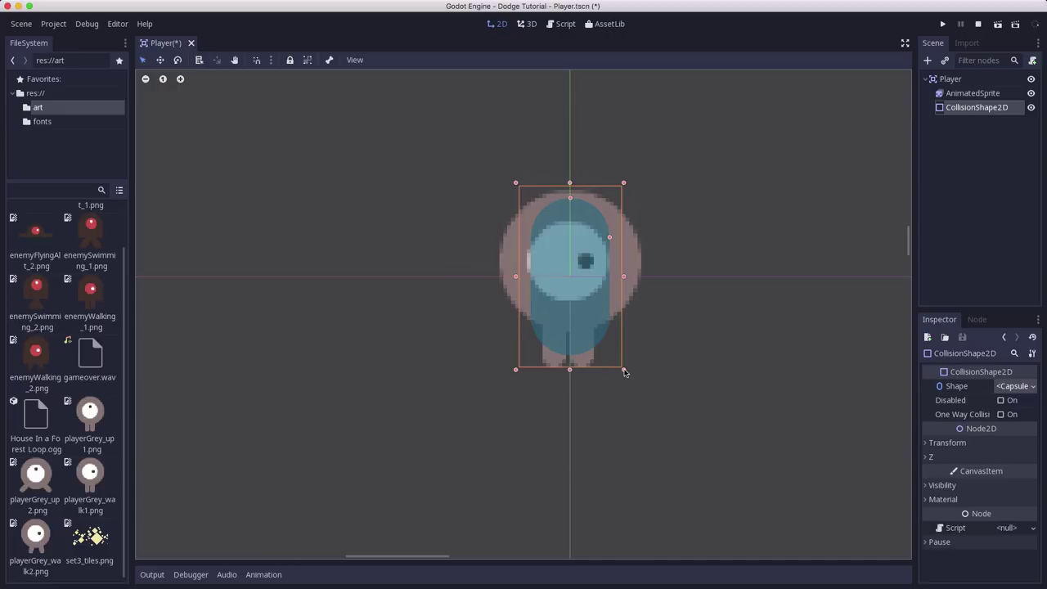
pyautogui.moveTo(624, 371); pyautogui.dragTo(708, 375)
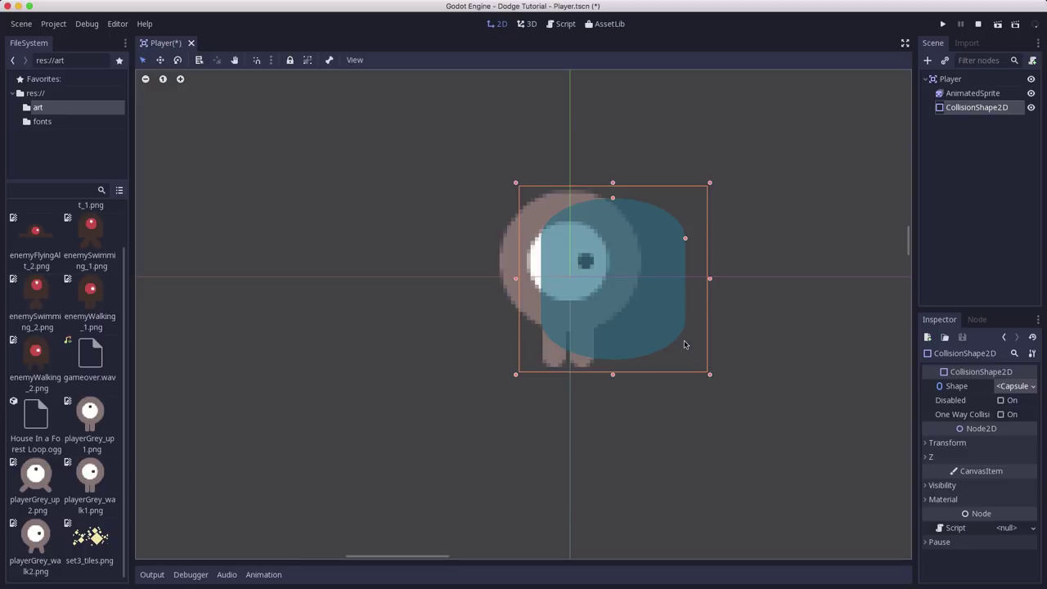
pyautogui.hotkey('ctrl', 'z')
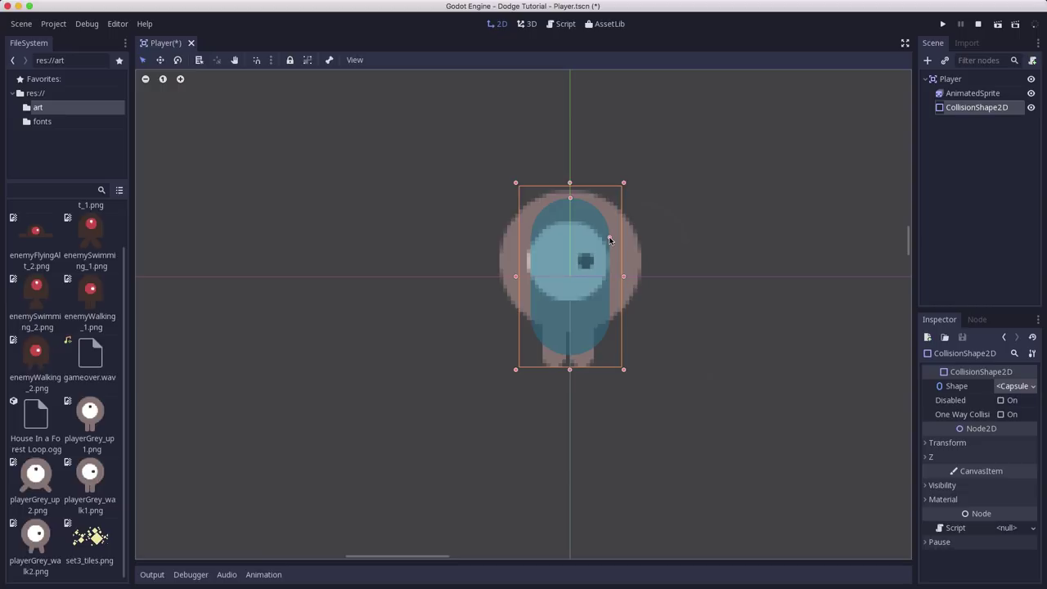
pyautogui.moveTo(610, 238); pyautogui.dragTo(636, 238)
pyautogui.moveTo(568, 170); pyautogui.dragTo(571, 187)
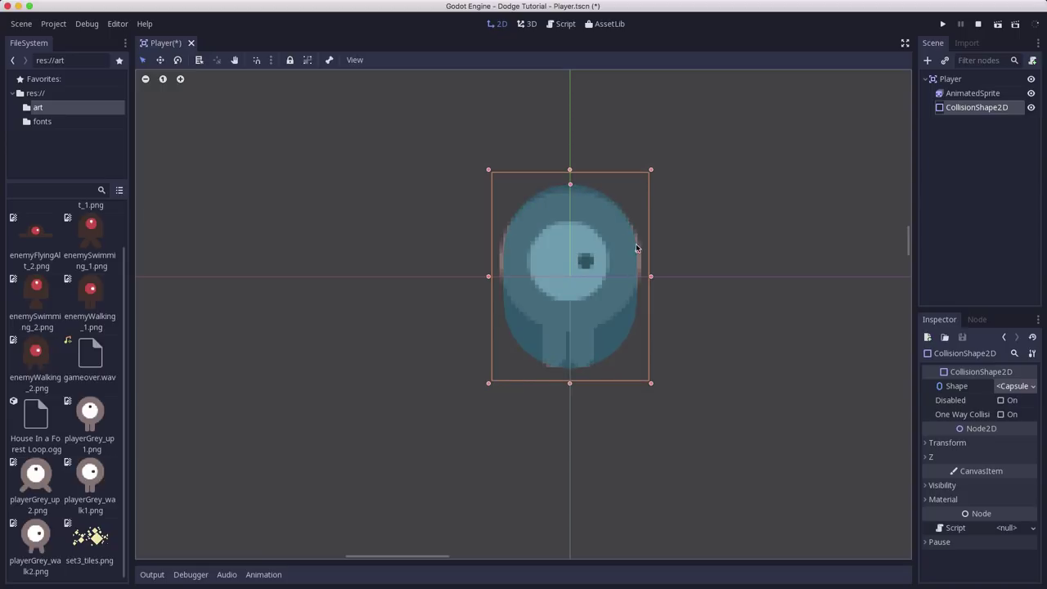
pyautogui.moveTo(637, 247); pyautogui.dragTo(630, 250)
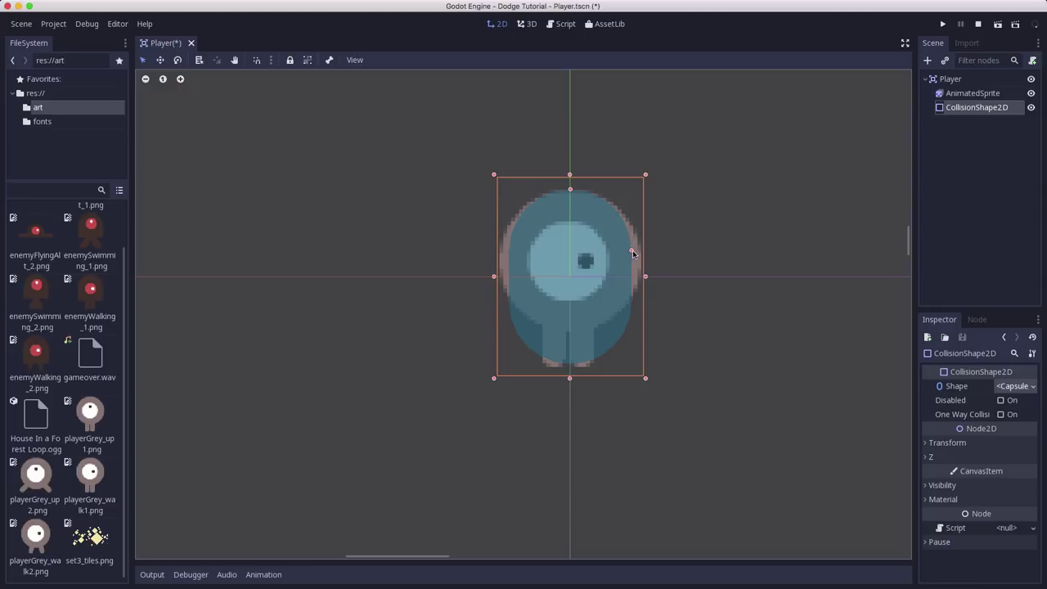
pyautogui.moveTo(632, 253); pyautogui.dragTo(640, 250)
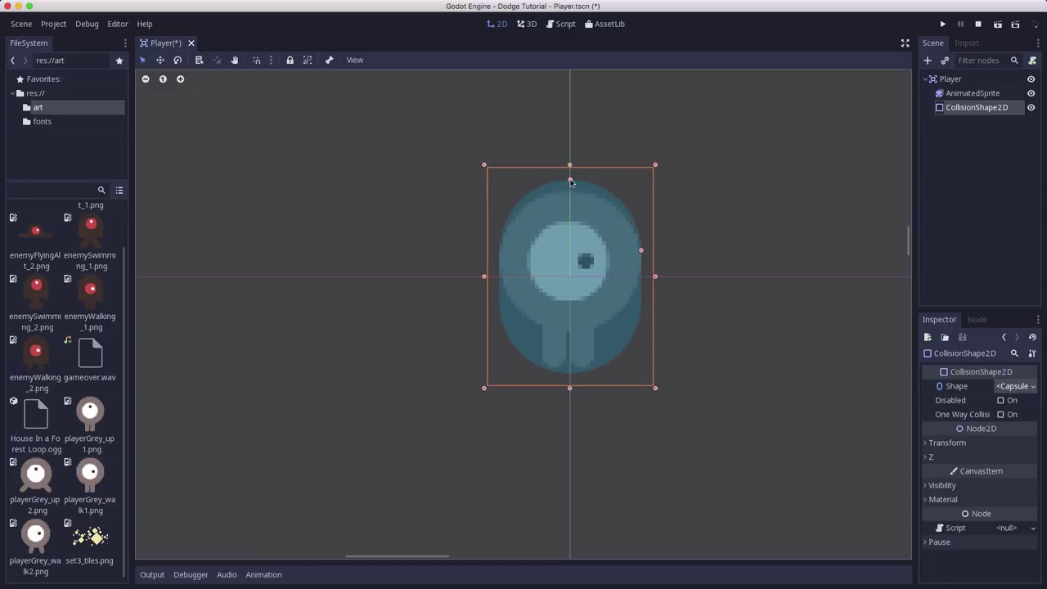
pyautogui.moveTo(571, 183); pyautogui.dragTo(571, 191)
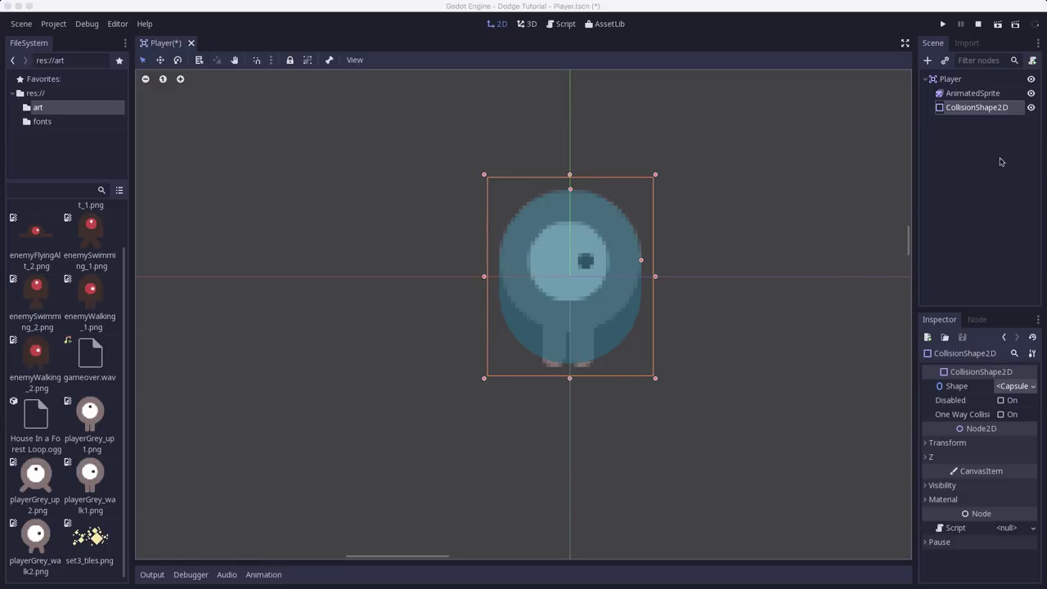
pyautogui.click(596, 293)
pyautogui.moveTo(583, 286); pyautogui.dragTo(761, 350)
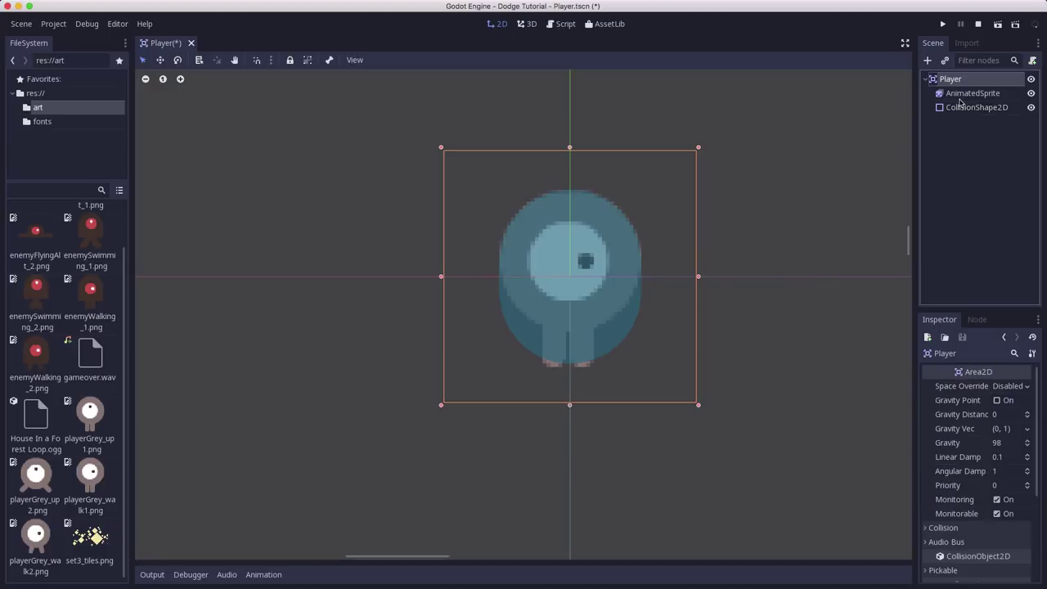
pyautogui.click(962, 95)
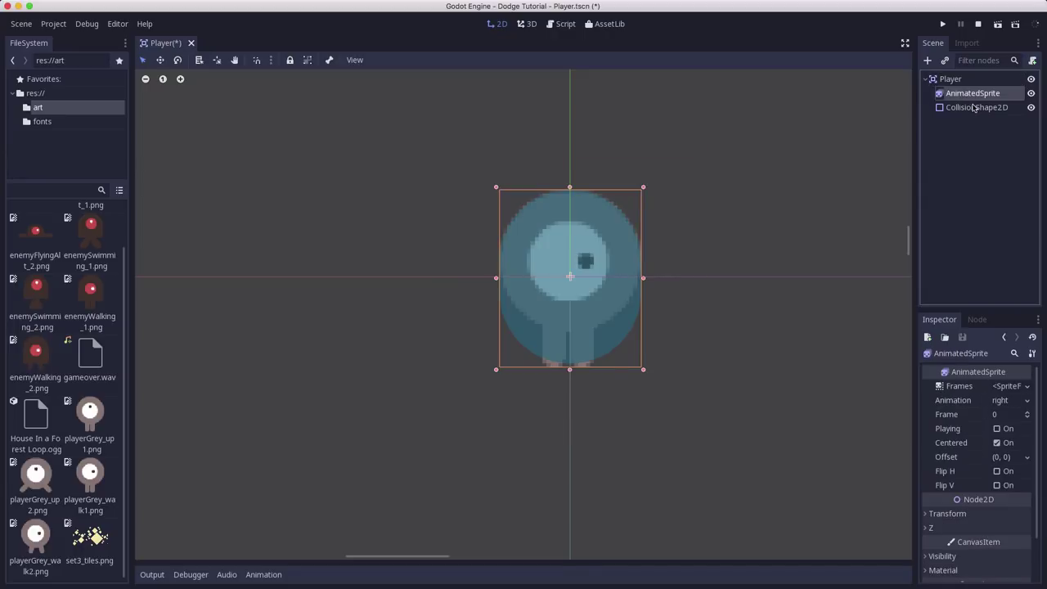
# Make Player's children unselectable, then drag the character to confirm sprite and capsule move together.
pyautogui.click(974, 108)
pyautogui.click(951, 79)
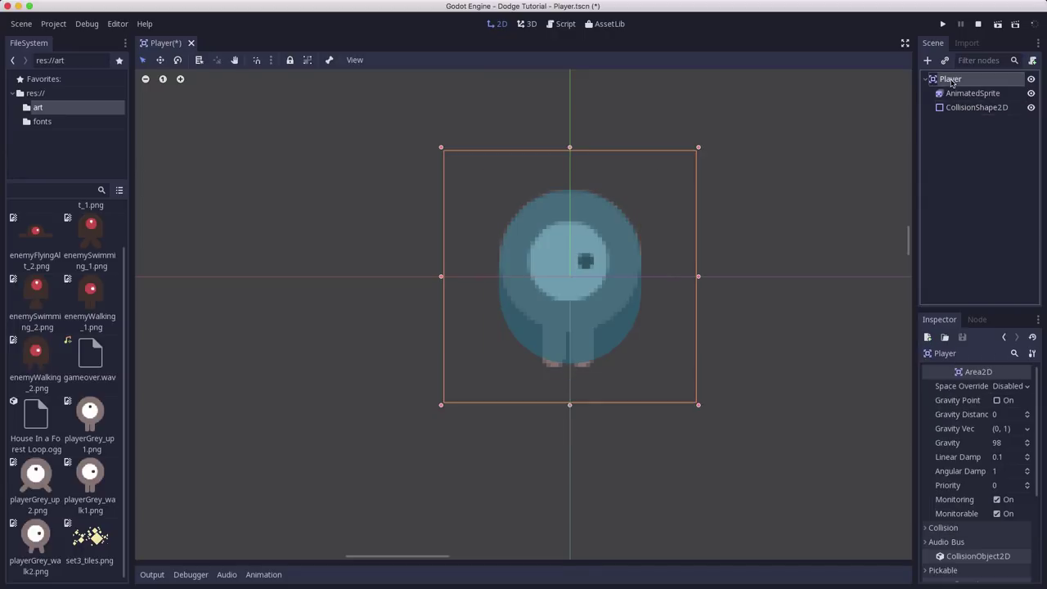
pyautogui.click(308, 63)
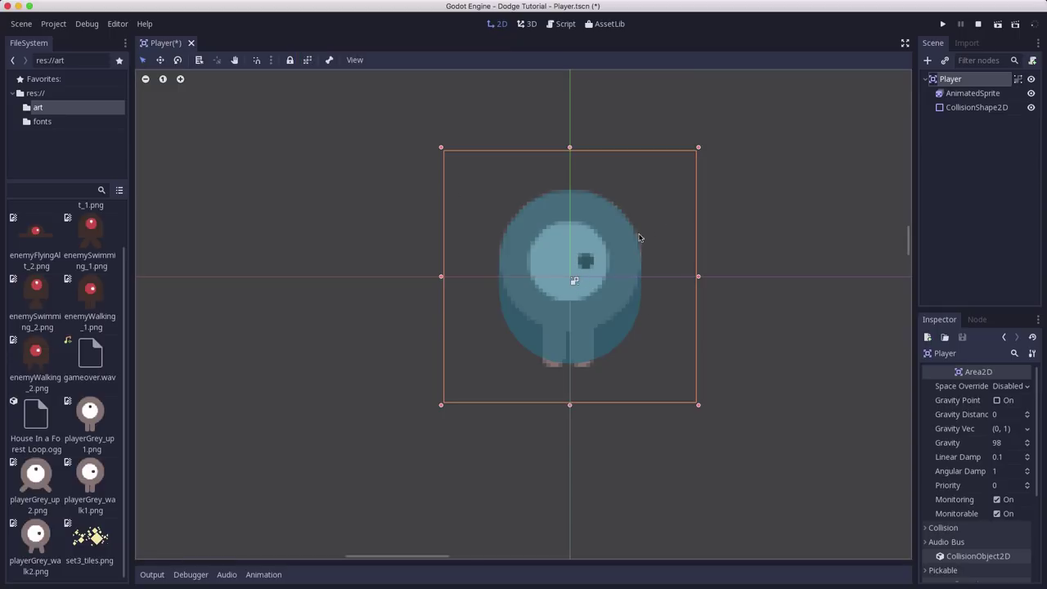
pyautogui.moveTo(602, 275); pyautogui.dragTo(638, 303)
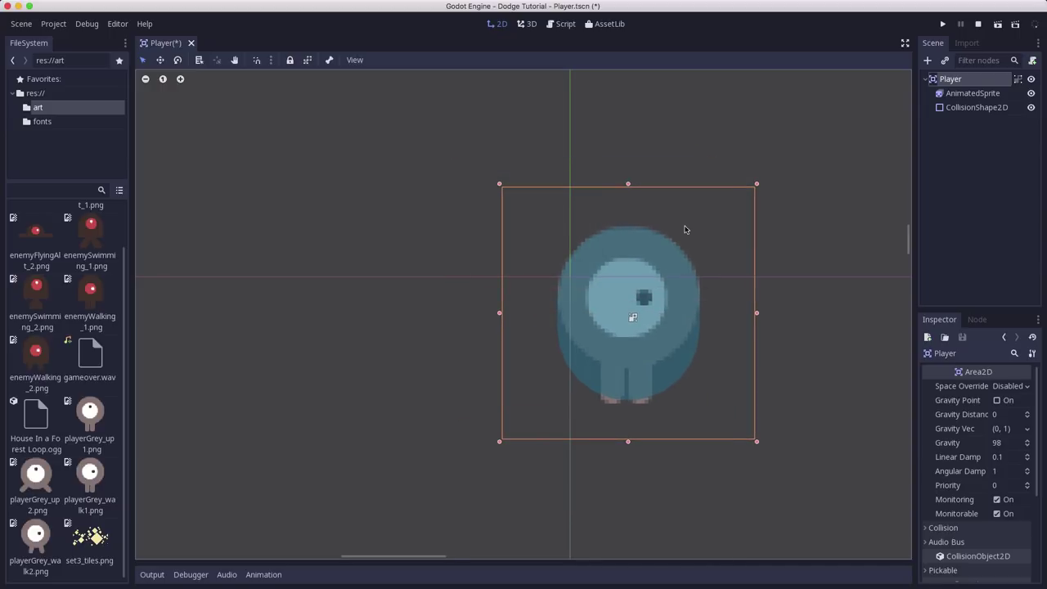
pyautogui.moveTo(667, 349); pyautogui.dragTo(611, 299)
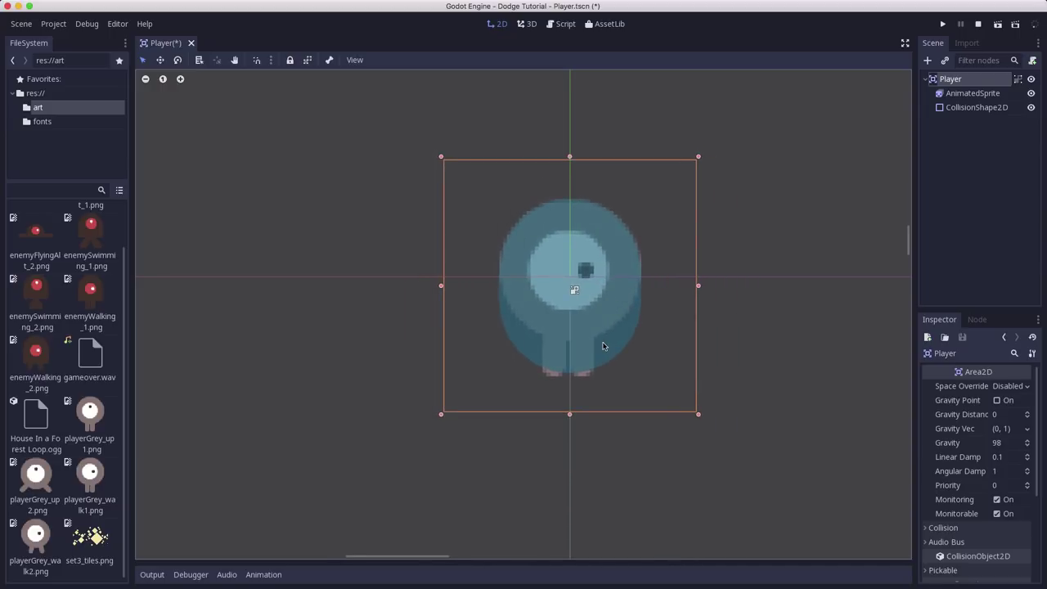
pyautogui.moveTo(606, 347); pyautogui.dragTo(636, 329)
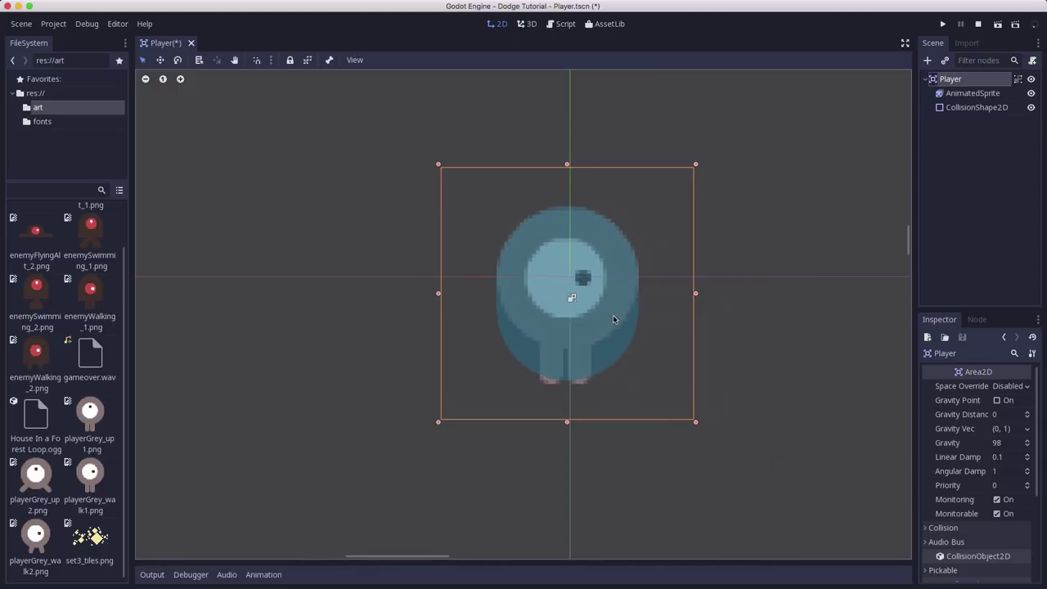
# Save the scene as Player.tscn with Ctrl+S.
pyautogui.hotkey('ctrl', 's')
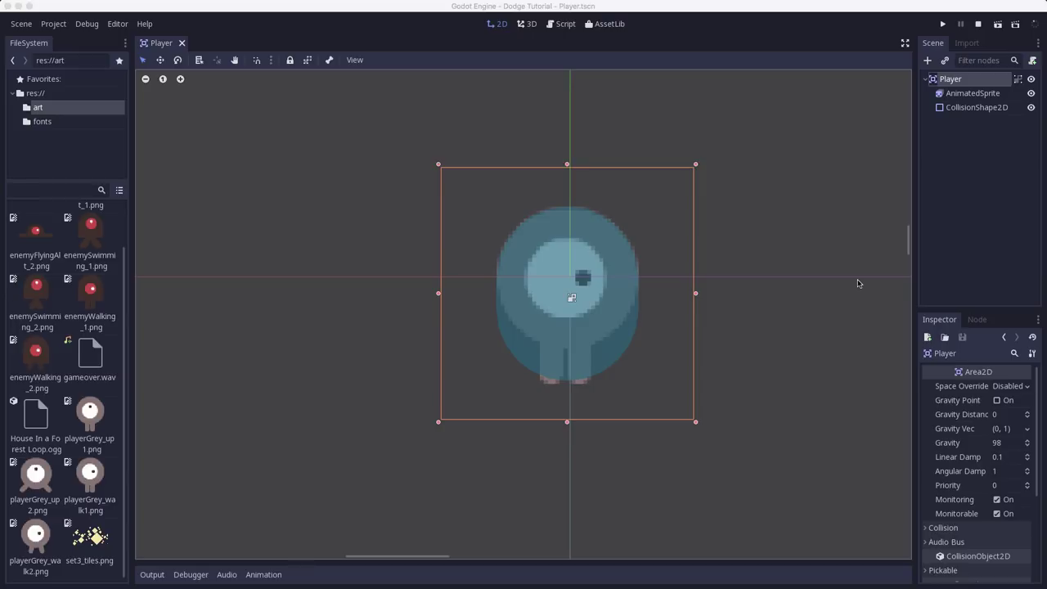